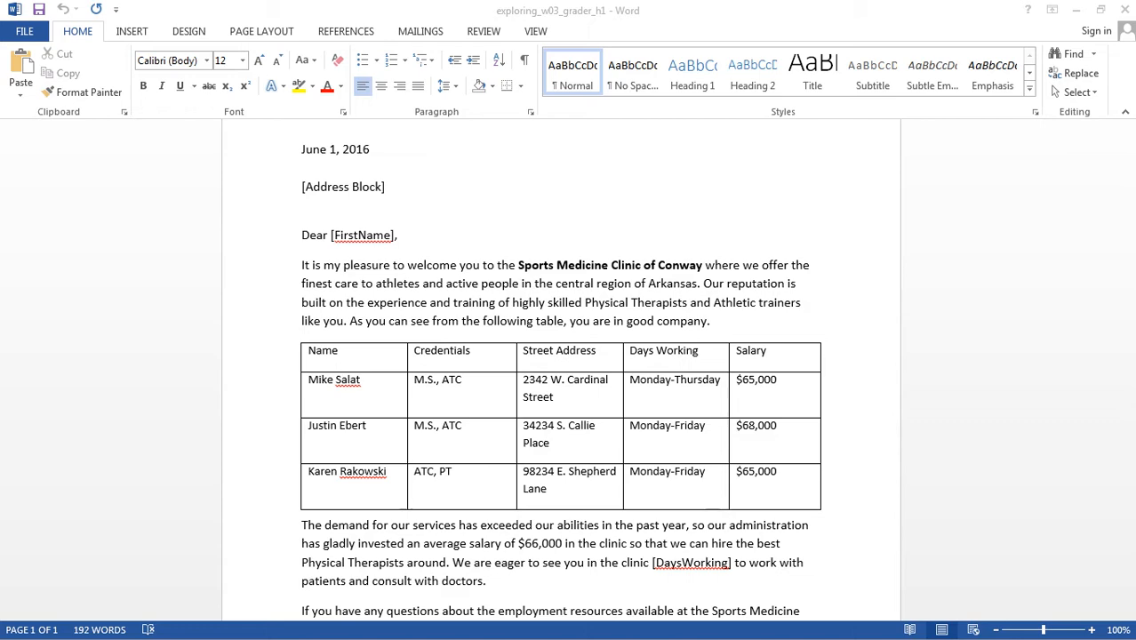
- Examine the mail merge steps in the W_CH03_EXPV1_H1_Instructions document and return to the exploring_w03_grader_h1 letter
click(1100, 10)
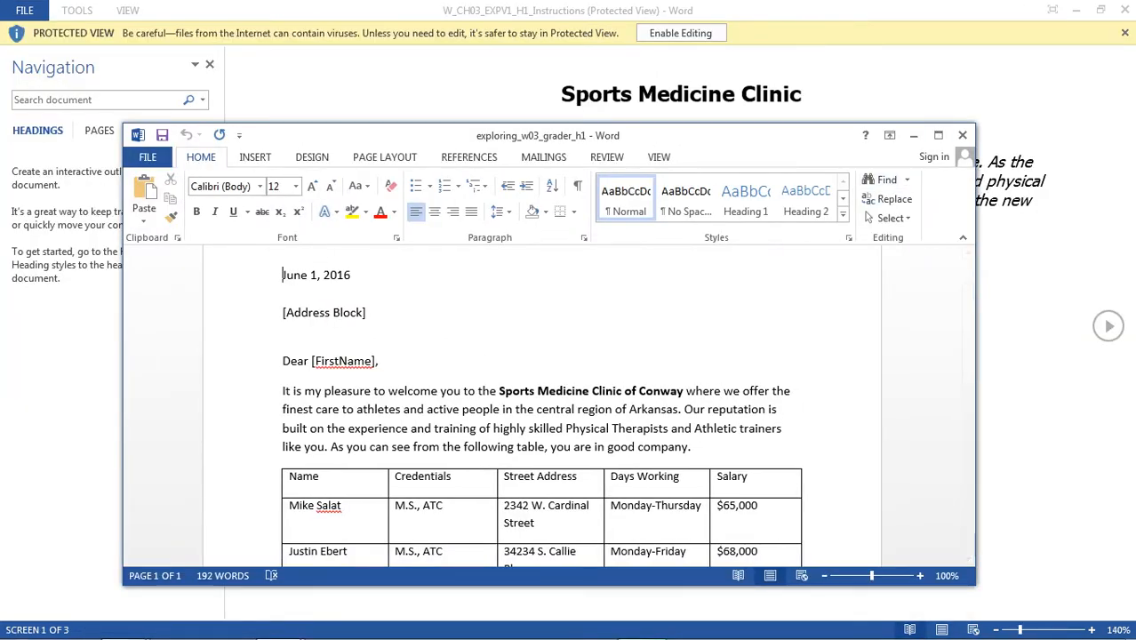
key(alt+Tab)
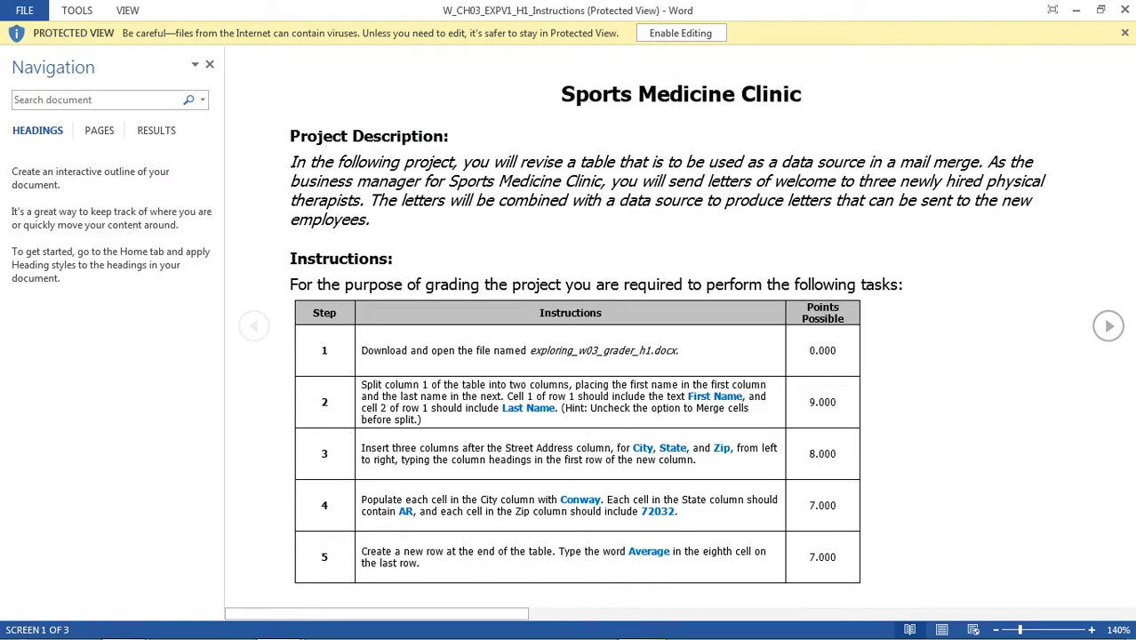
click(1109, 327)
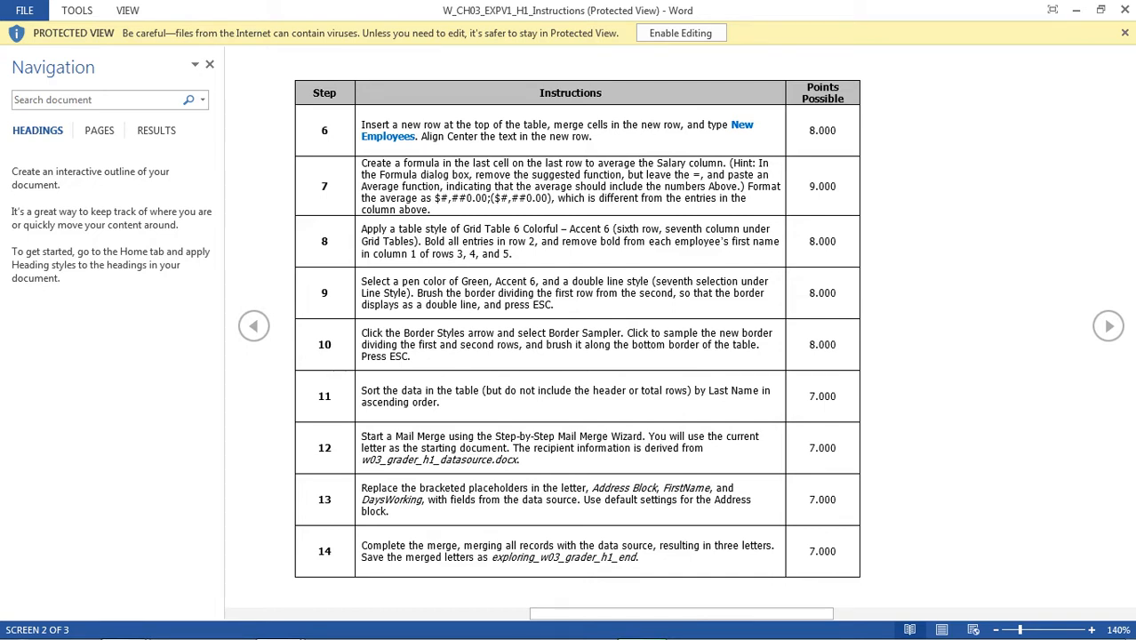
drag(419, 460, 519, 460)
click(519, 461)
mouse_move(279, 629)
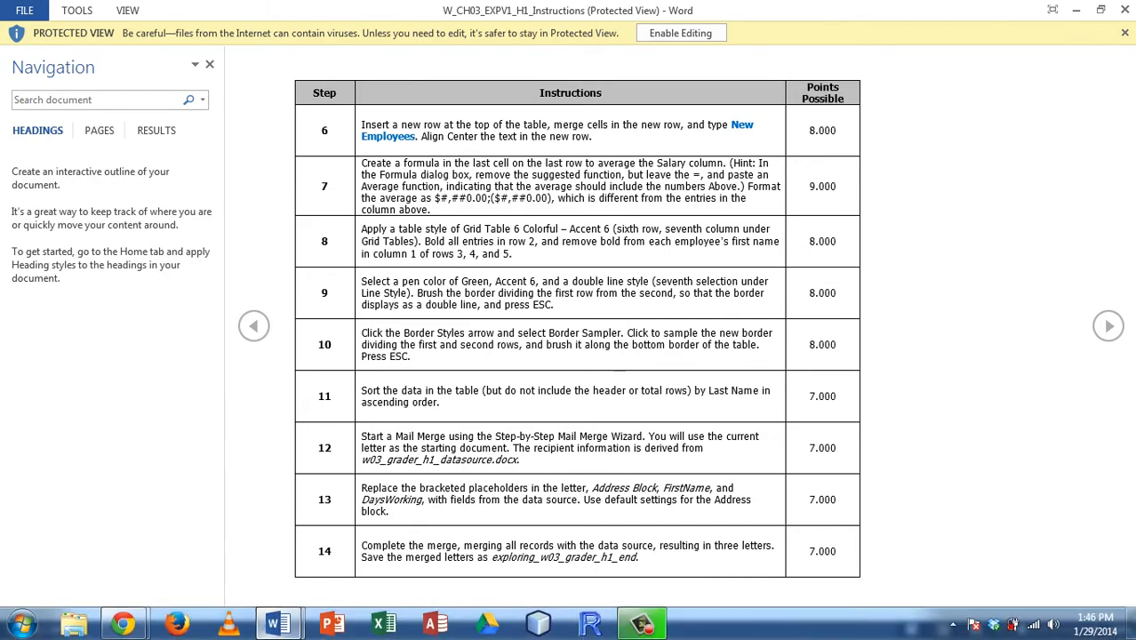
click(369, 534)
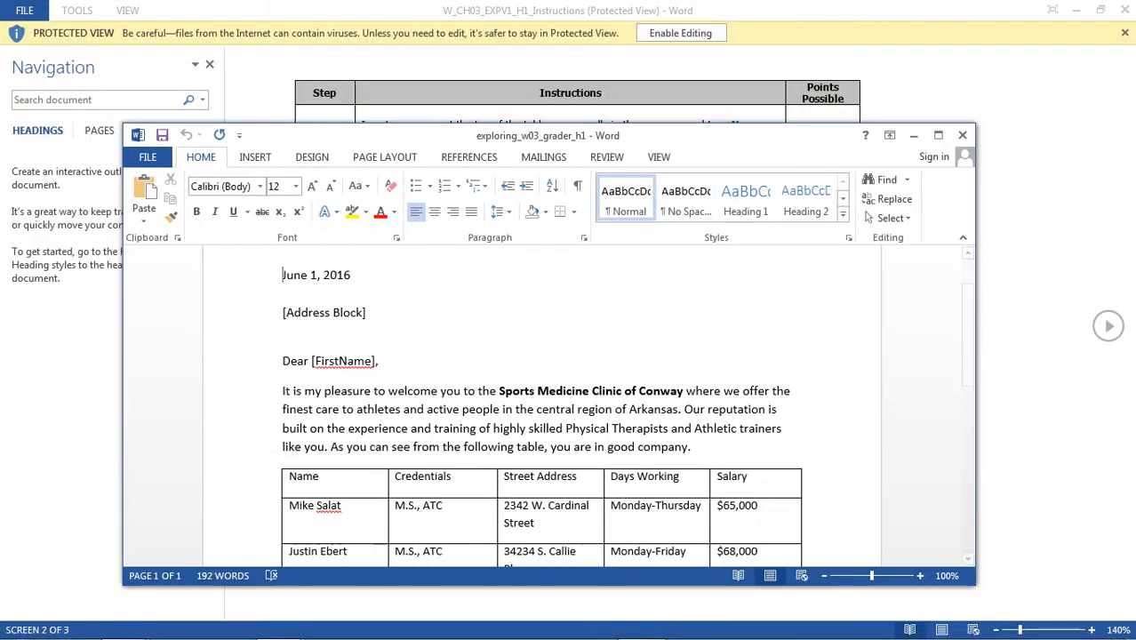
drag(533, 135, 564, 2)
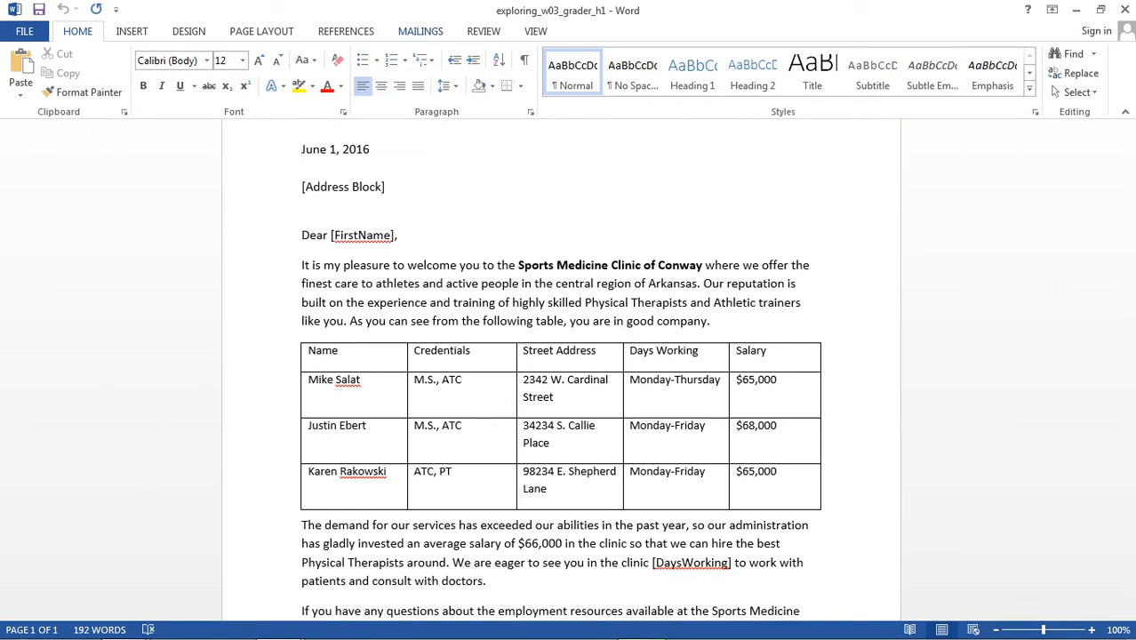
- Start the Step-by-Step Mail Merge Wizard for letters, using the current document as the starting document
click(421, 31)
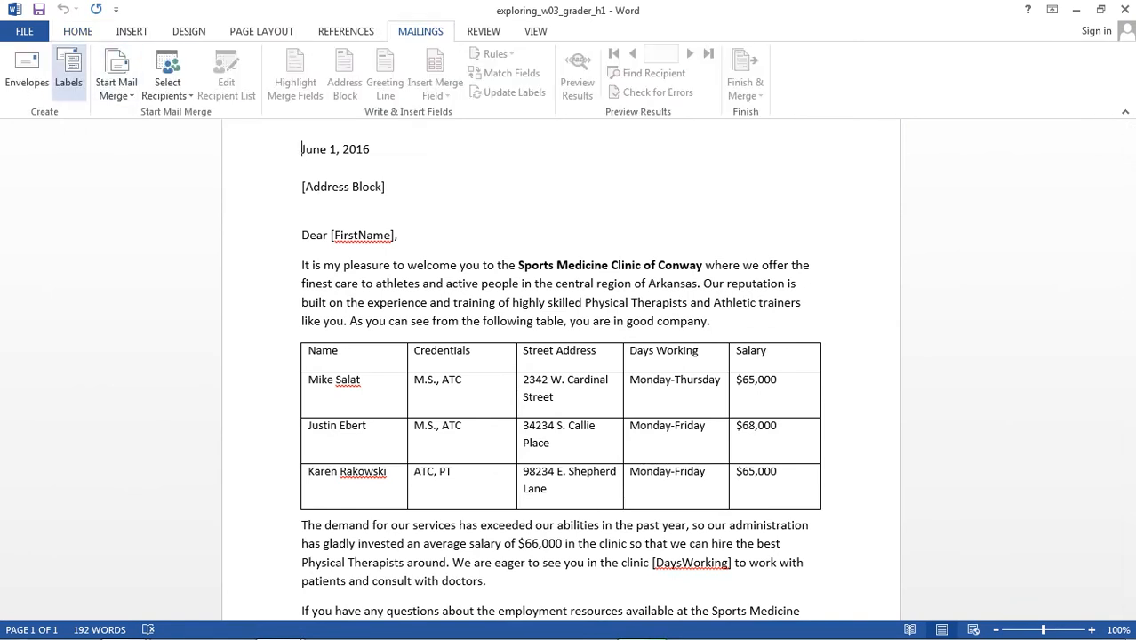
click(116, 87)
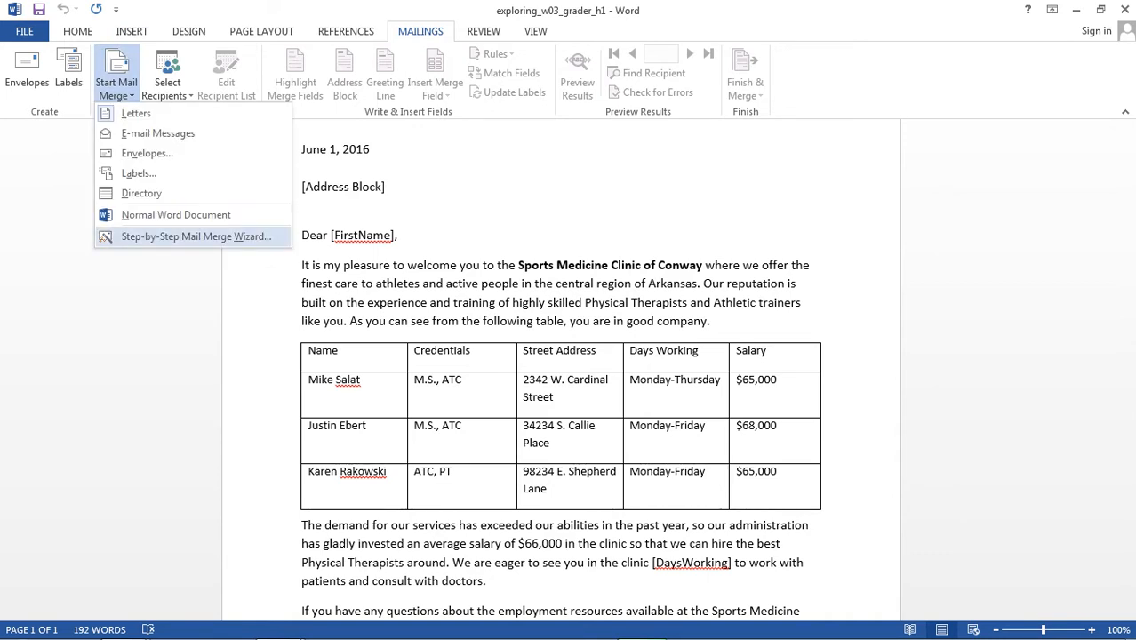
click(195, 236)
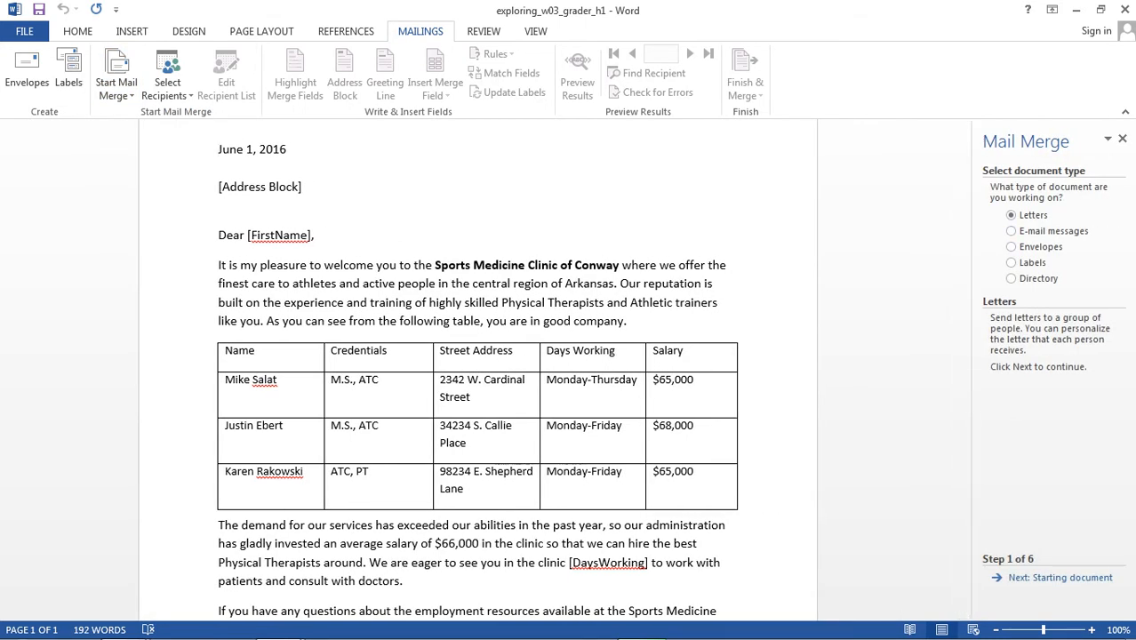
click(1018, 579)
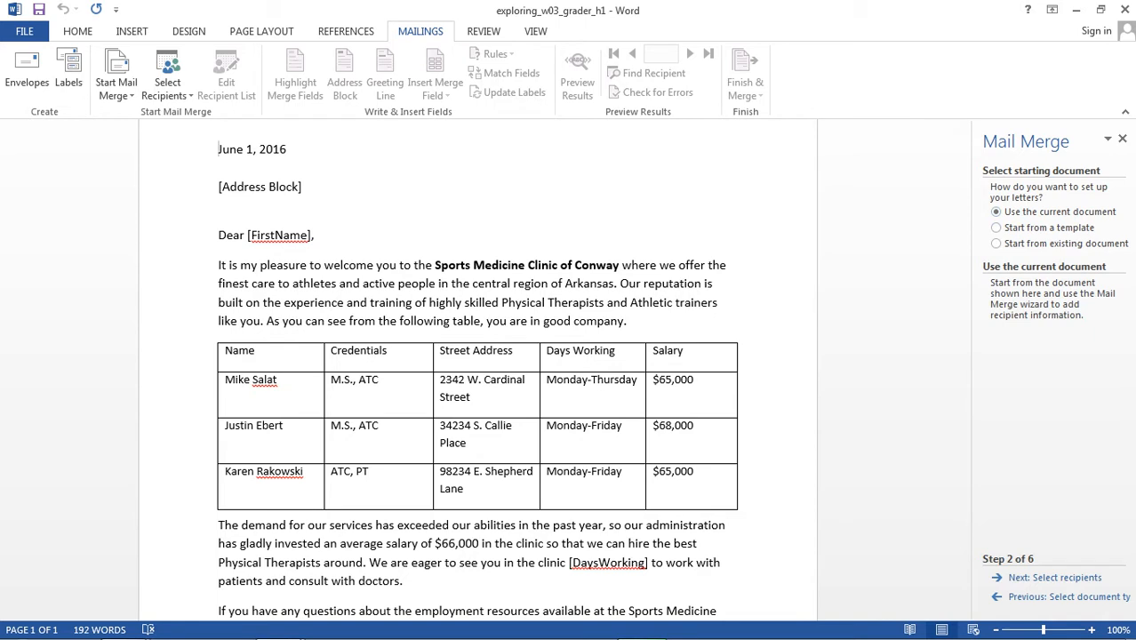
click(1053, 579)
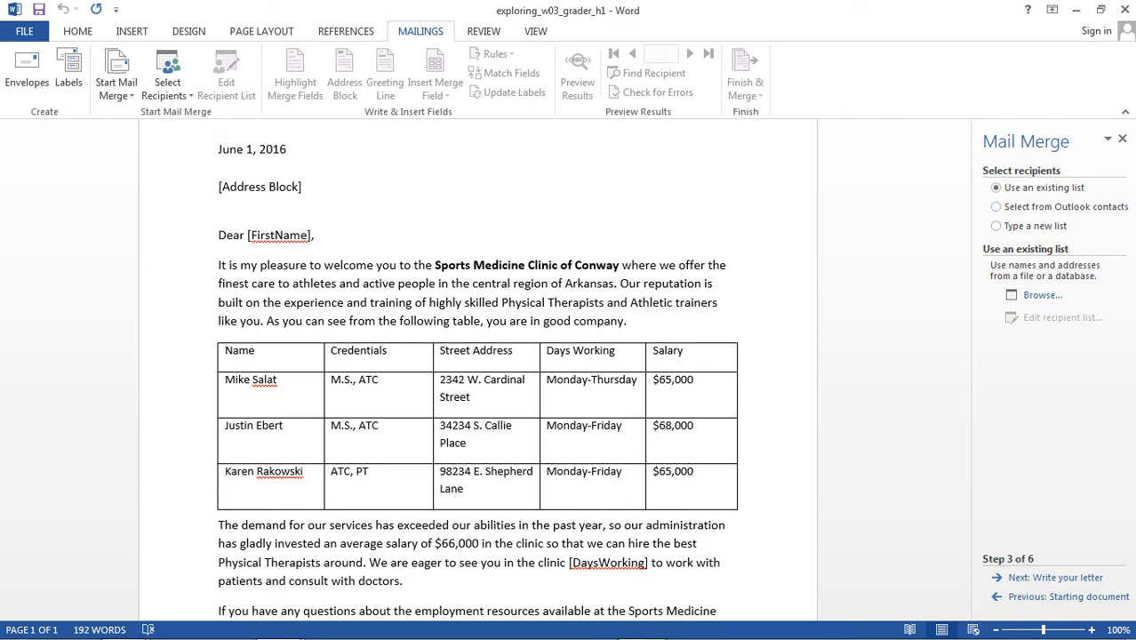
- Browse for an existing recipient list and select w03_grader_h1_datasource in the Downloads folder
click(1042, 295)
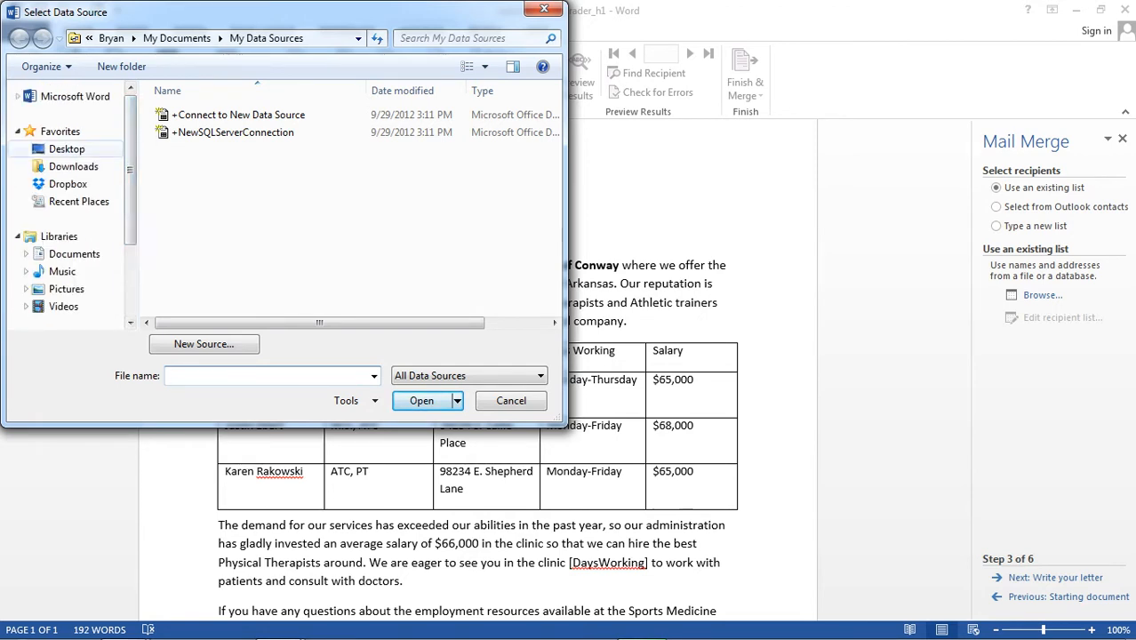
click(73, 167)
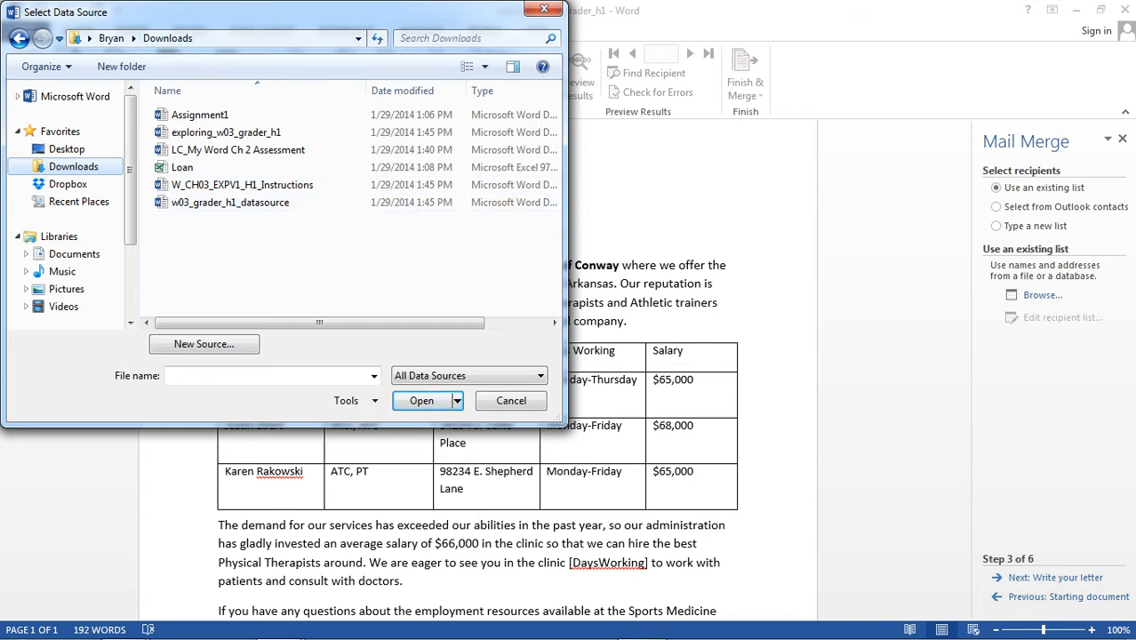
click(404, 89)
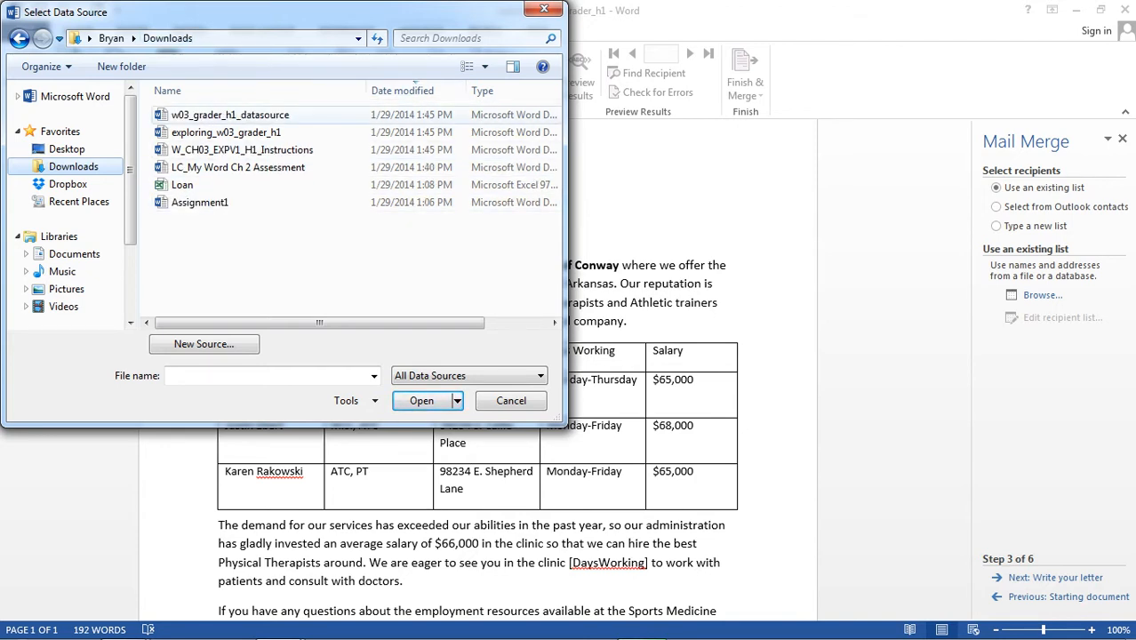
click(191, 116)
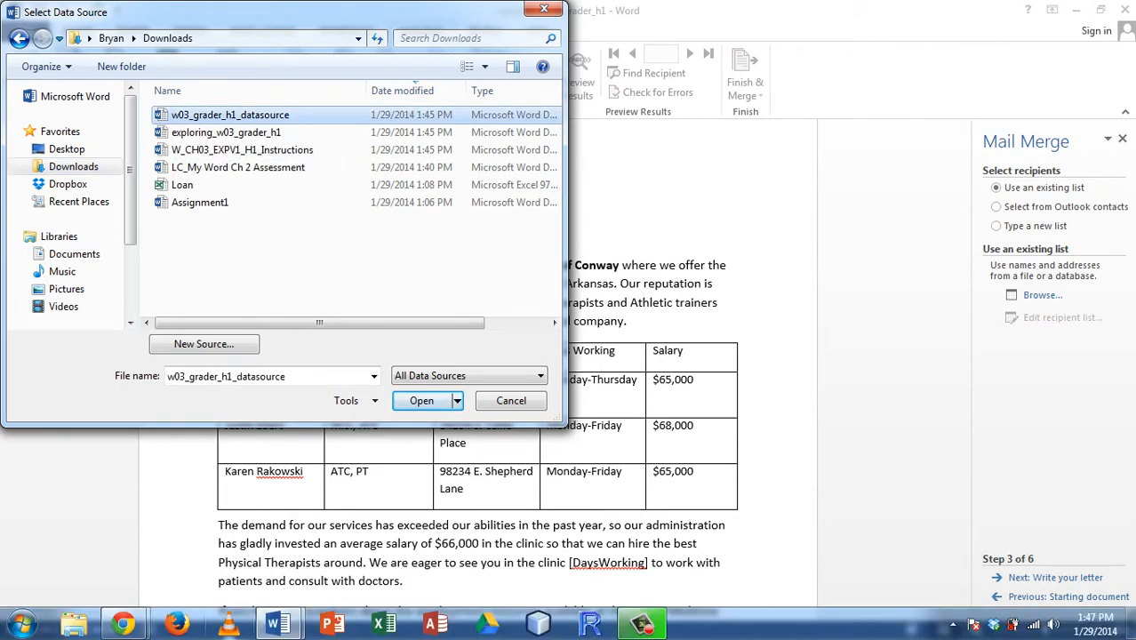
- Switch to Chrome and check the grader project's list of downloadable starting files, closing the list when done
mouse_move(123, 624)
click(288, 531)
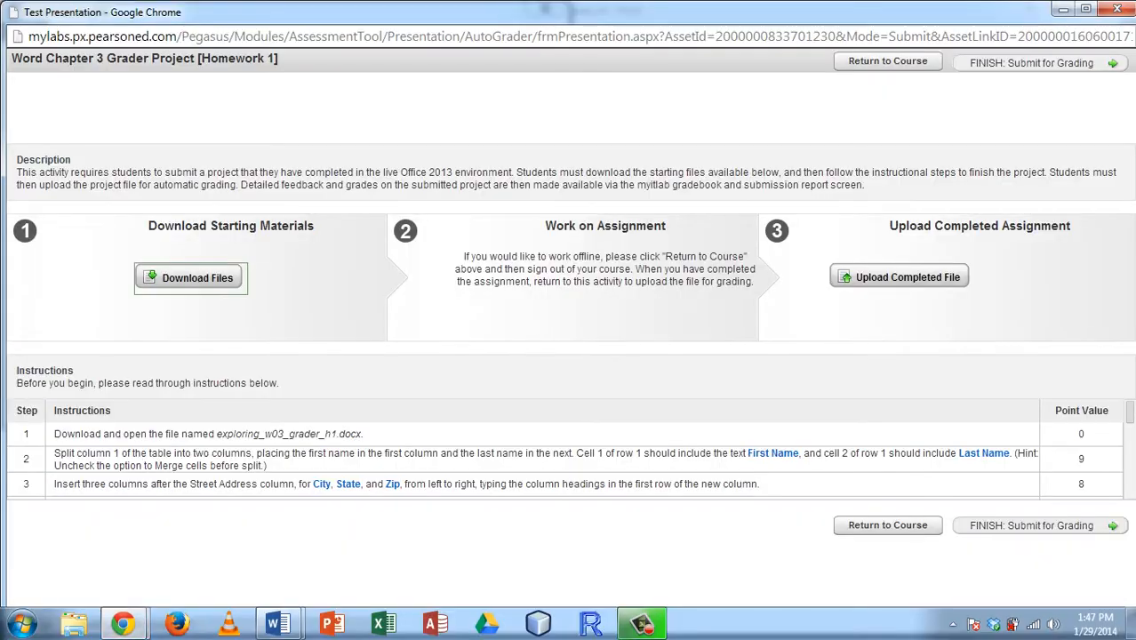
click(253, 277)
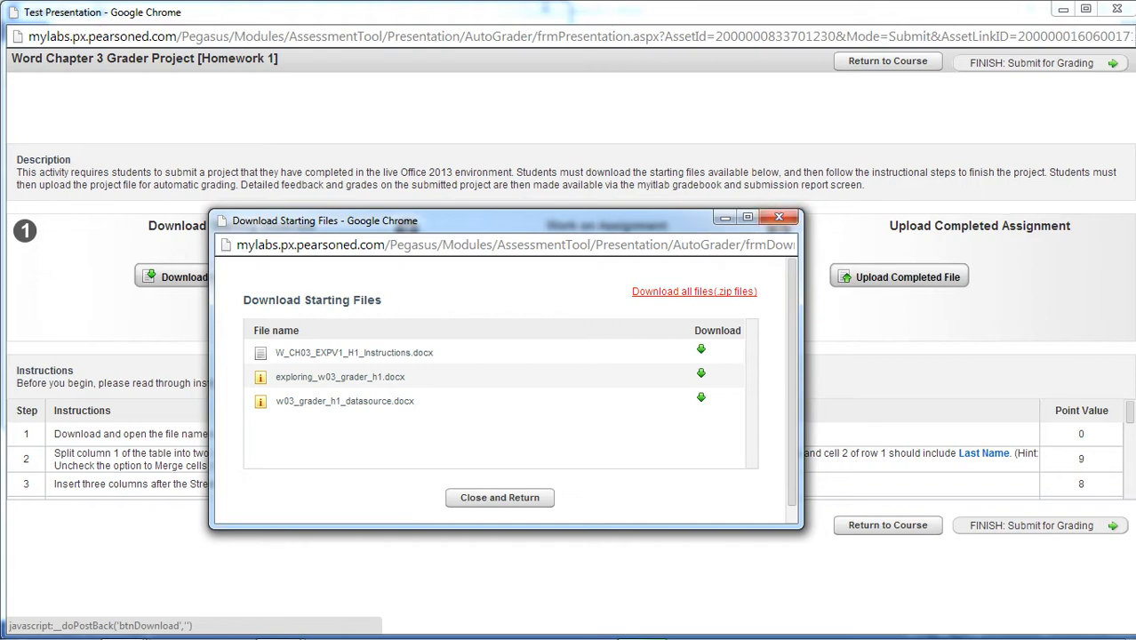
click(779, 217)
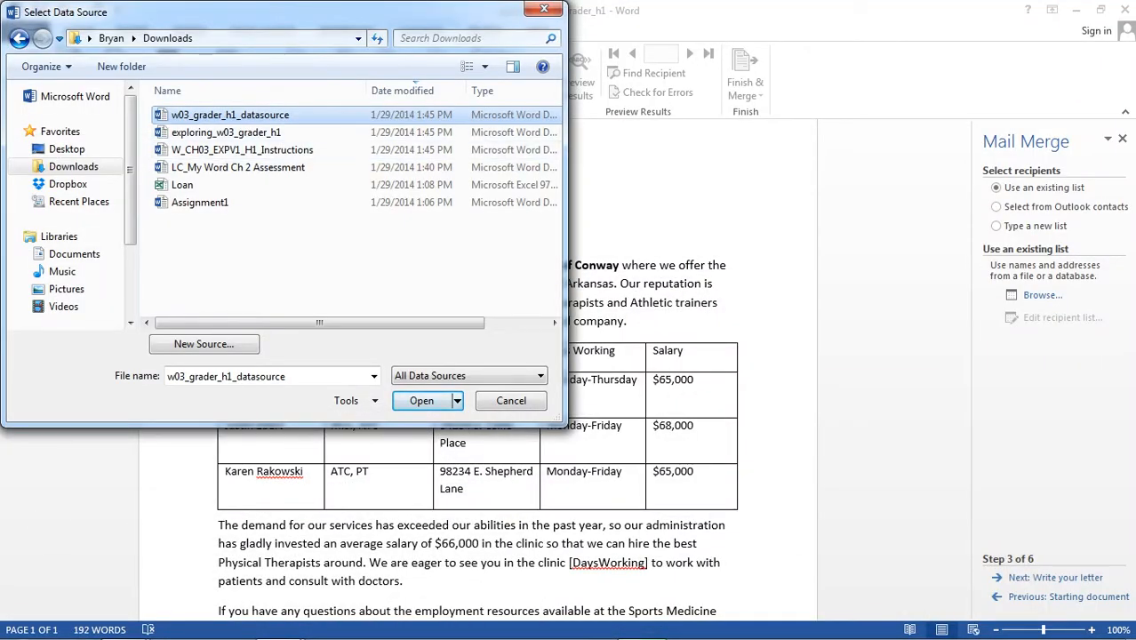
- Open the selected data source, accept all its recipients, and advance the wizard to writing the letter
key(Return)
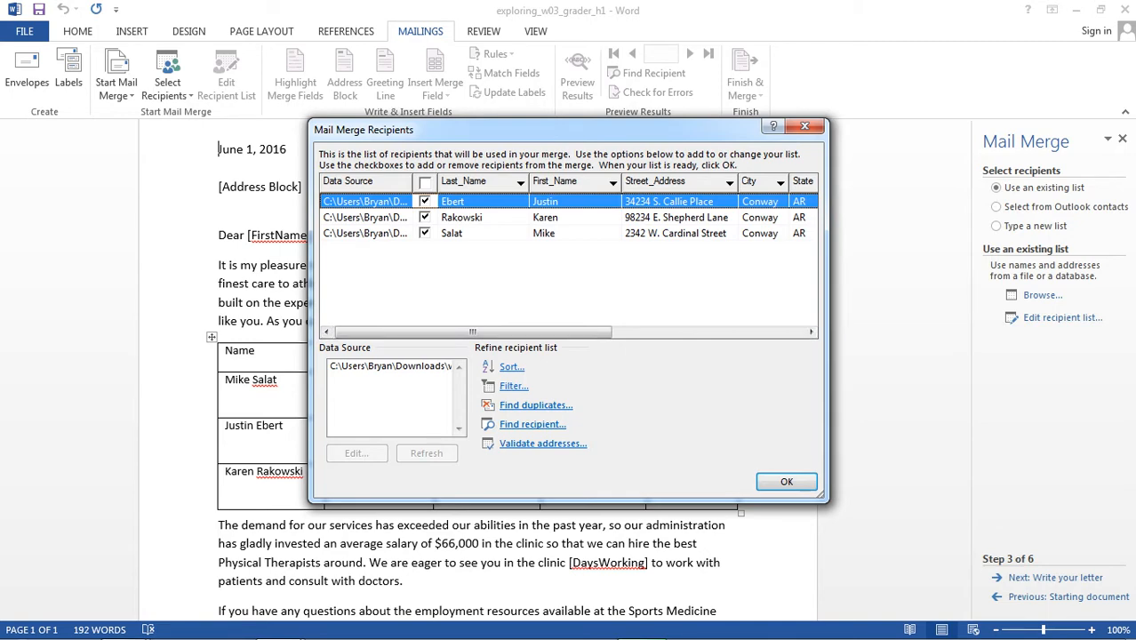
key(Return)
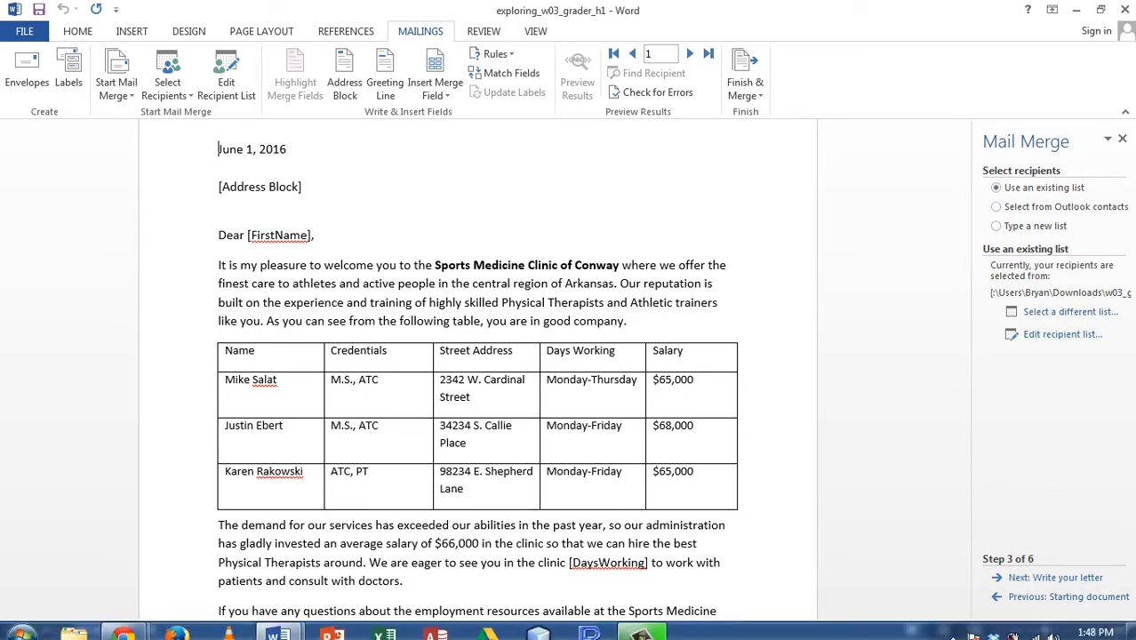
click(1056, 578)
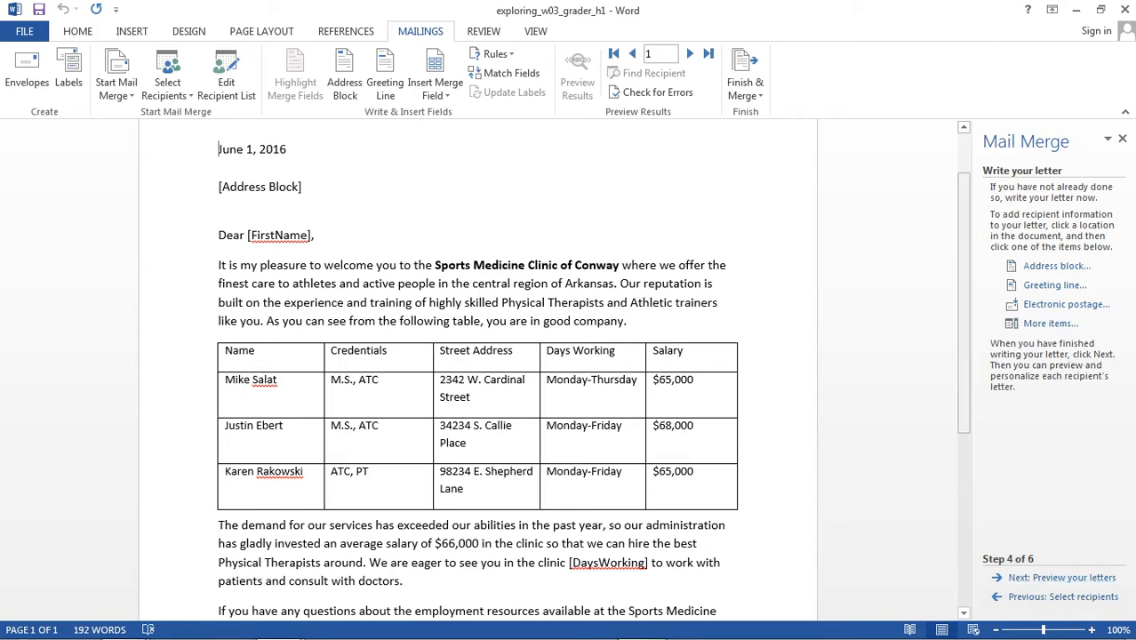
- Review the instructions document for the required data source and placeholder replacements, and return to the letter
mouse_move(964, 303)
mouse_down()
mouse_move(964, 287)
mouse_move(964, 312)
mouse_up()
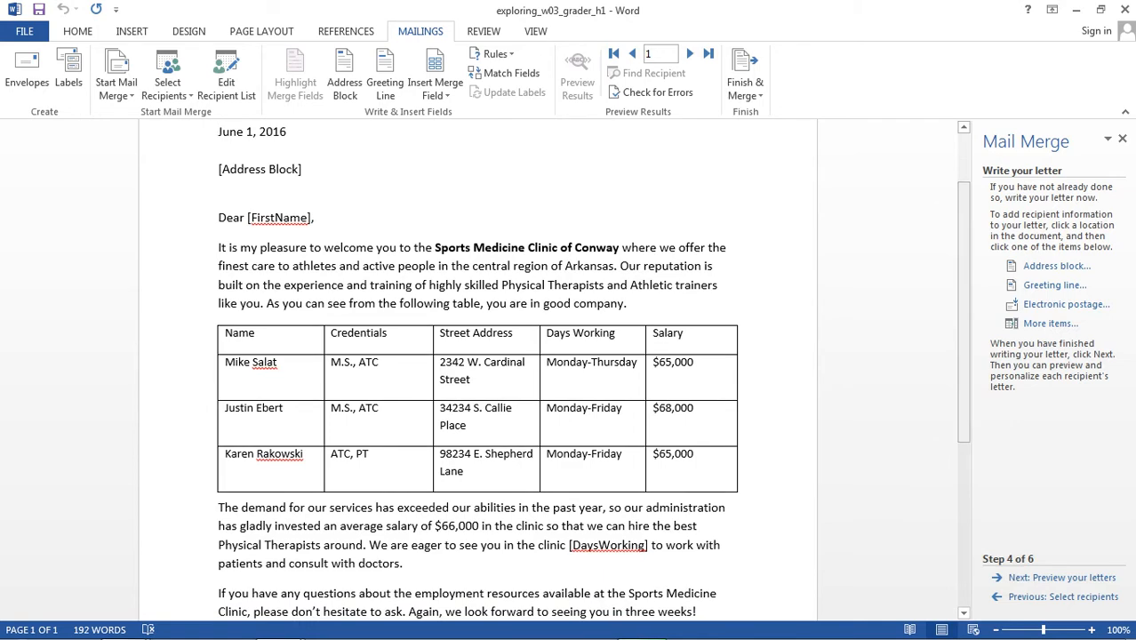
mouse_move(642, 625)
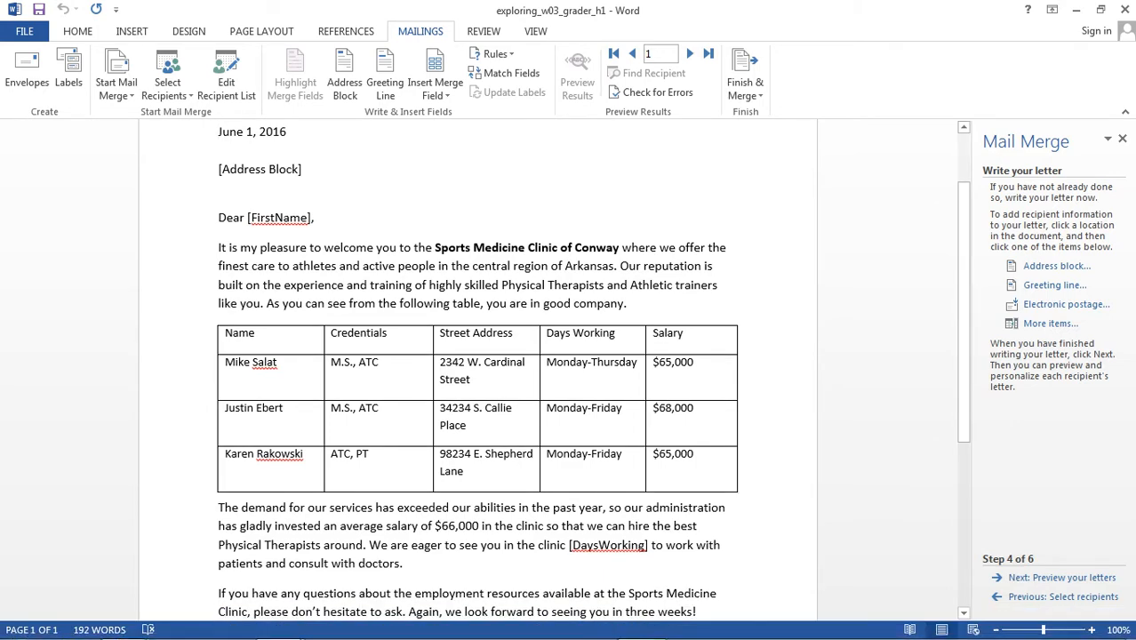
mouse_move(283, 629)
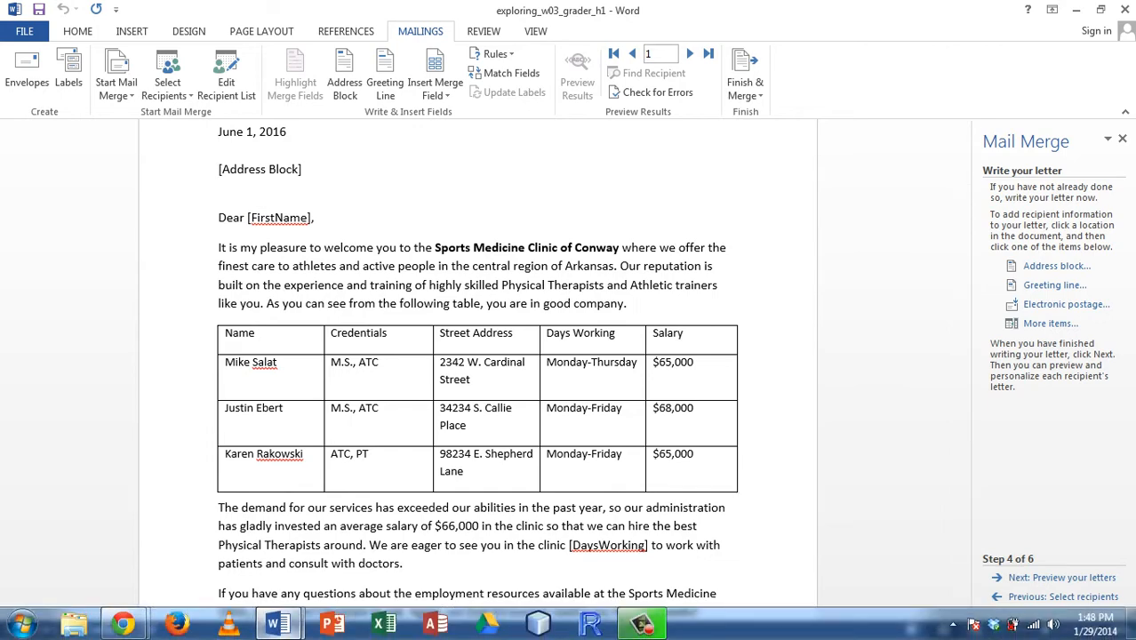
click(220, 569)
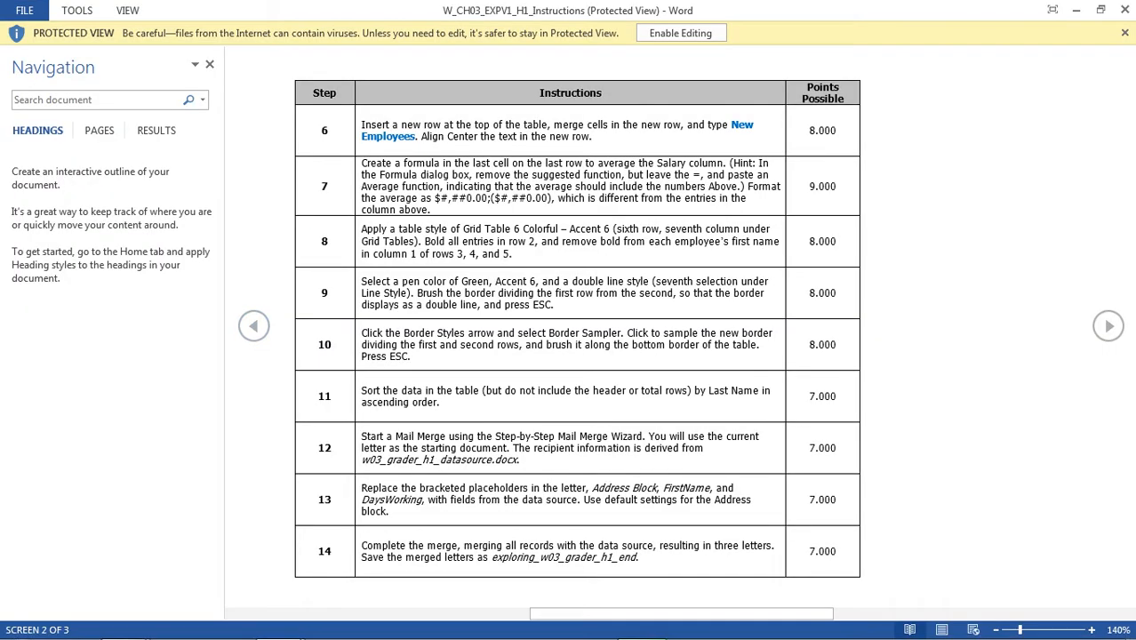
drag(361, 448, 491, 460)
click(495, 459)
mouse_move(278, 637)
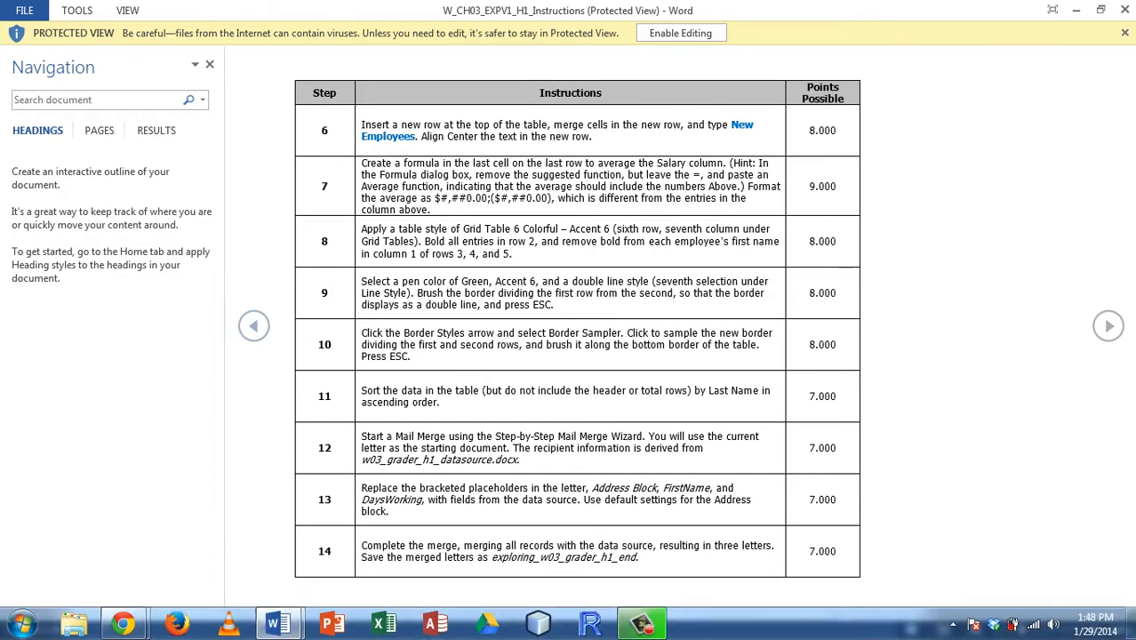
click(372, 543)
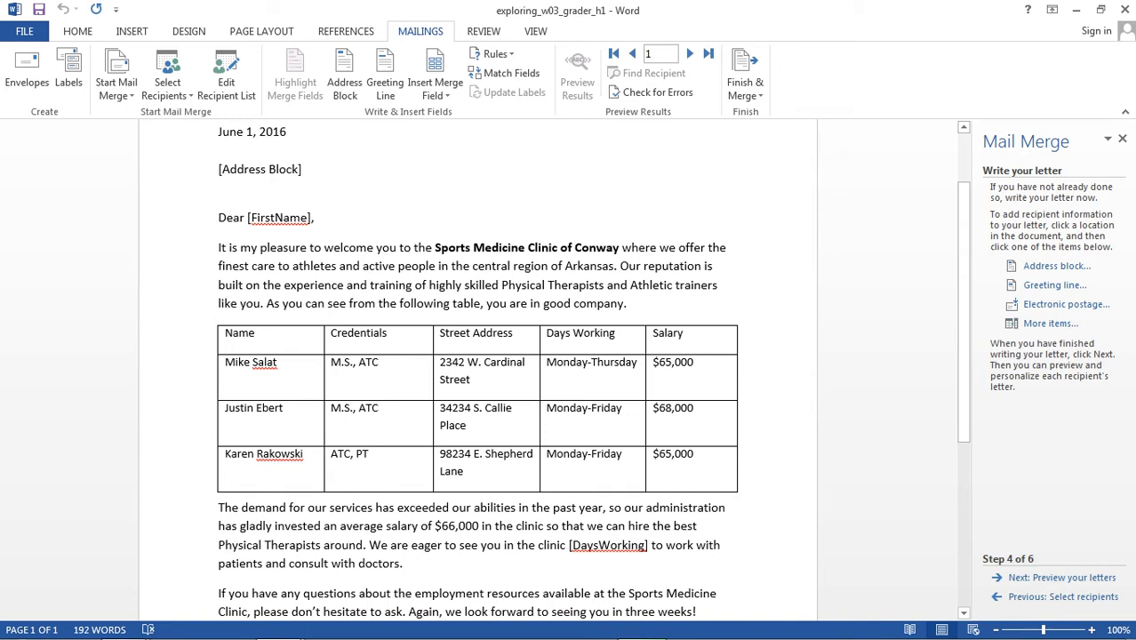
- Replace the [Address Block] placeholder with an address block merge field using the default settings
scroll(477, 374, down, 4)
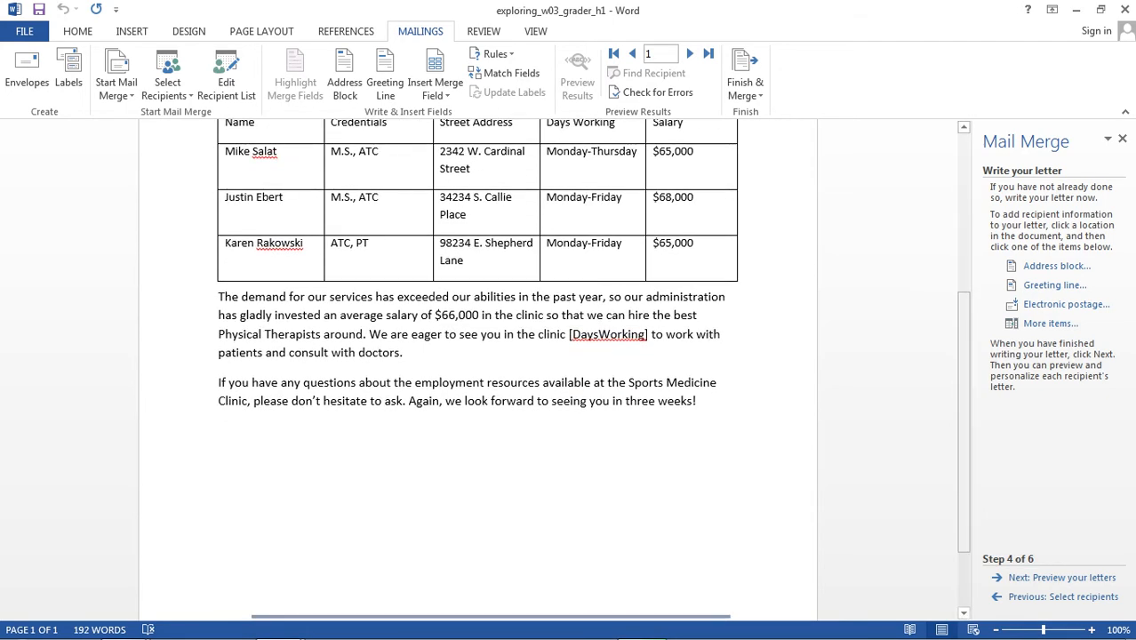
scroll(477, 374, up, 5)
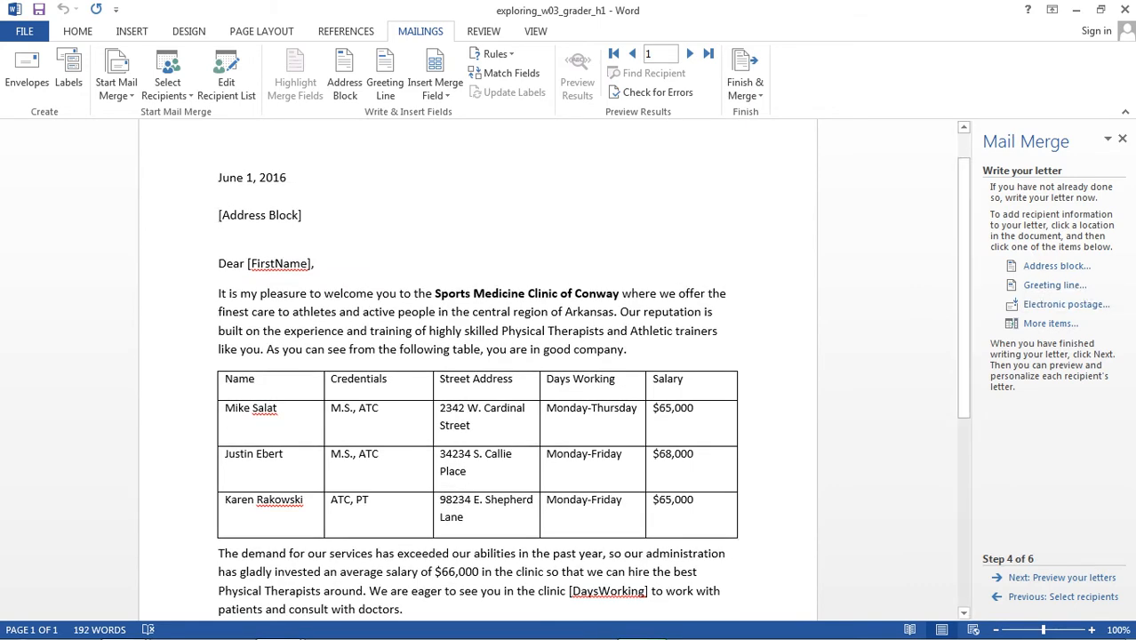
drag(220, 216, 308, 216)
key(Delete)
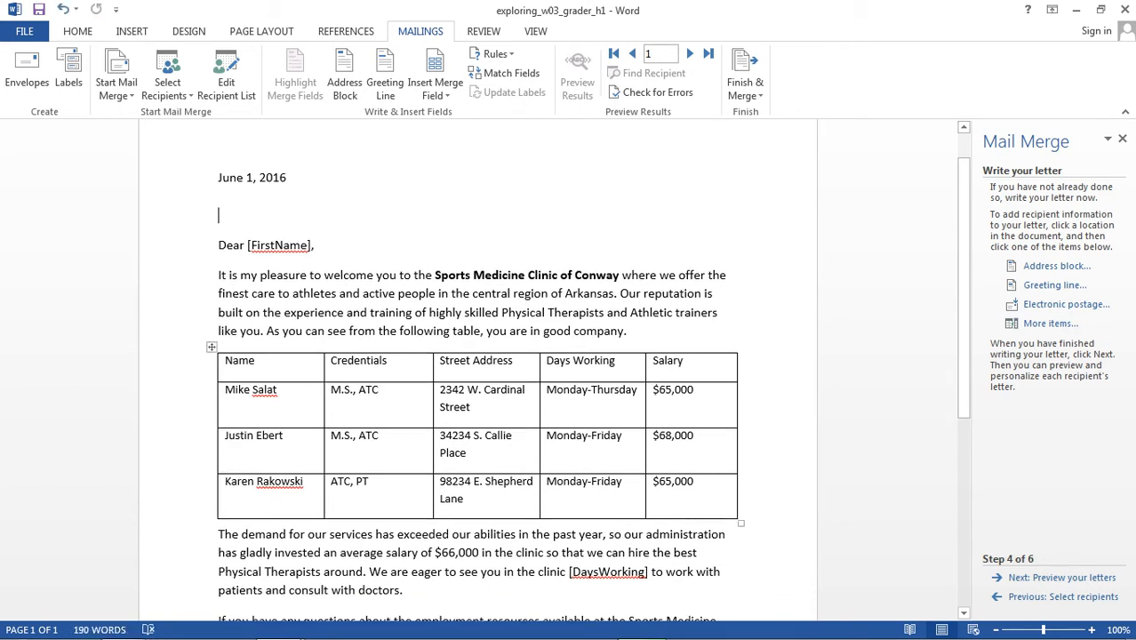
key(ctrl+z)
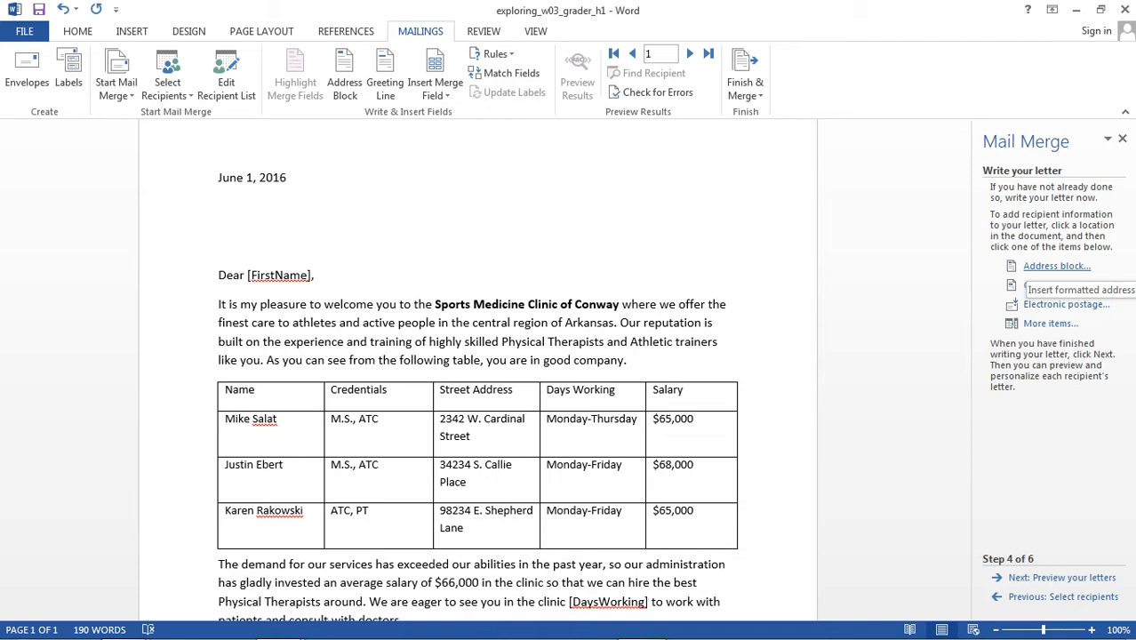
click(1057, 266)
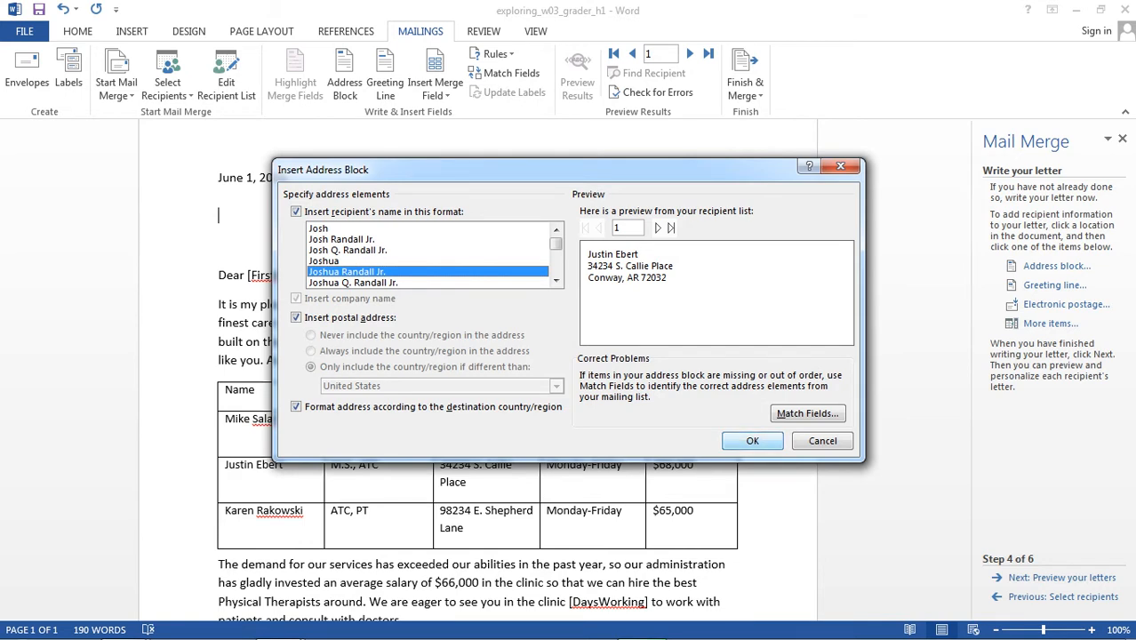
key(Return)
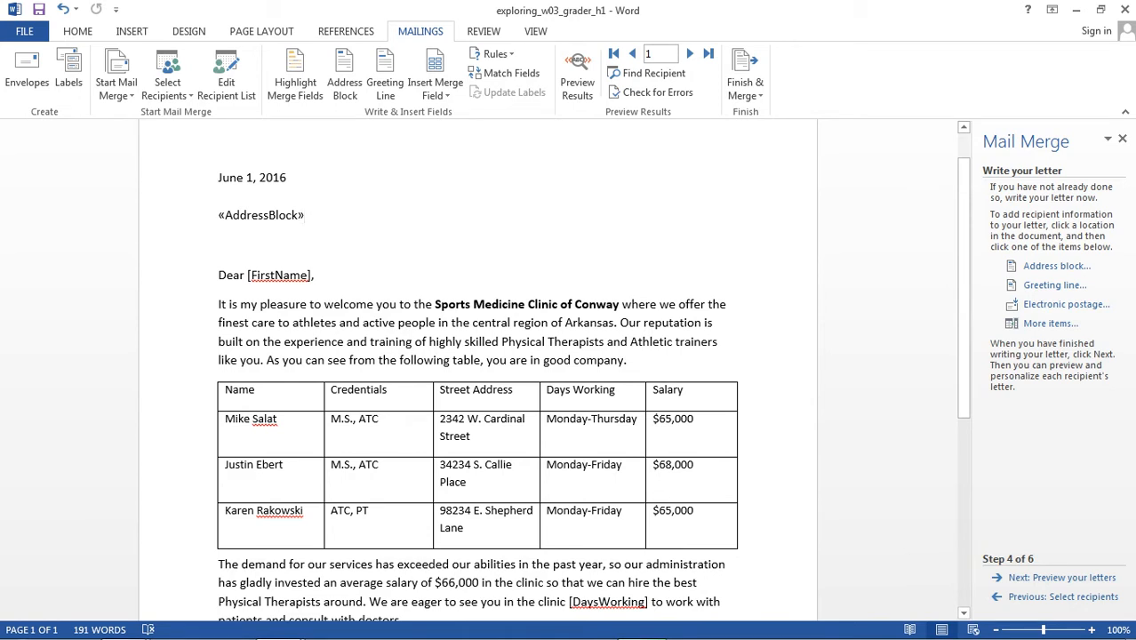
- Try to replace the whole "Dear [FirstName]," line with a greeting line field that uses the first-name-only format
drag(219, 275, 314, 276)
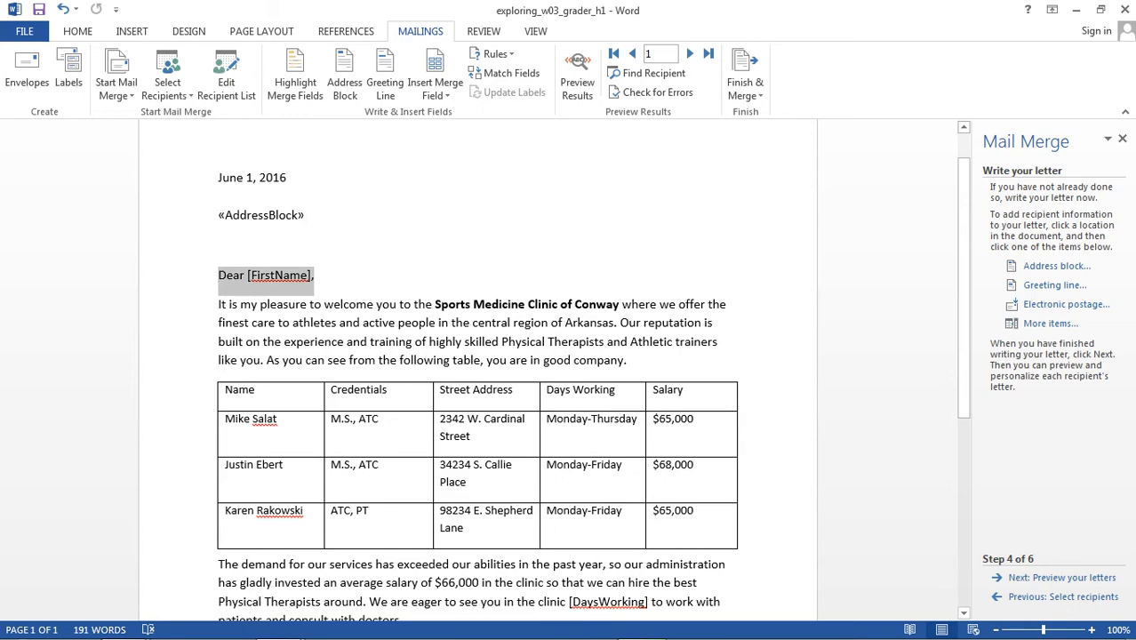
key(Delete)
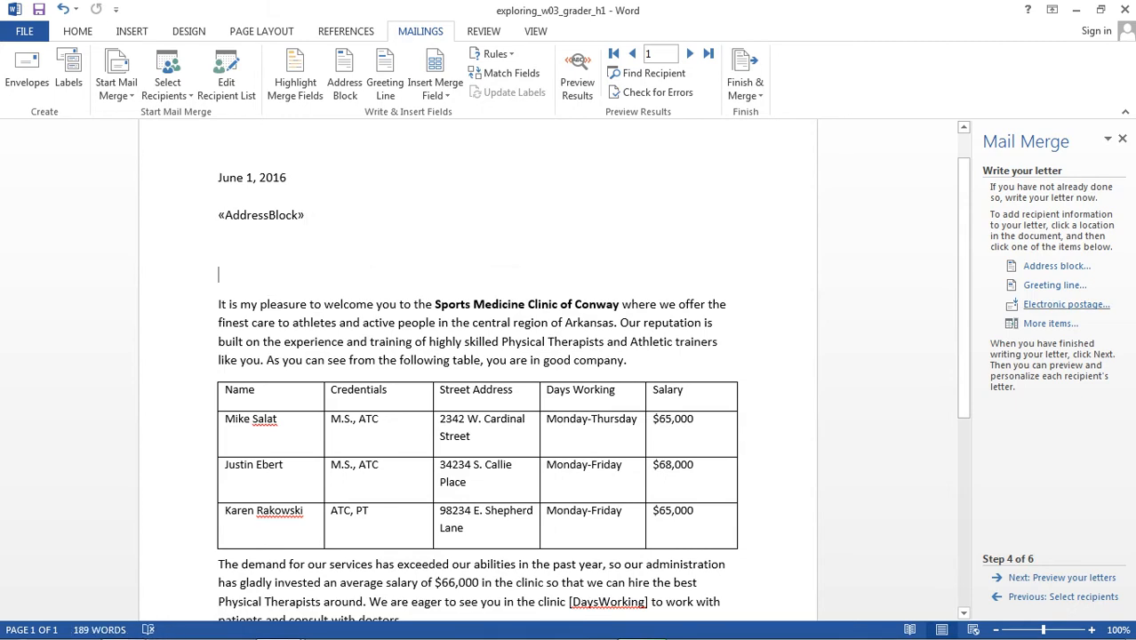
click(1055, 286)
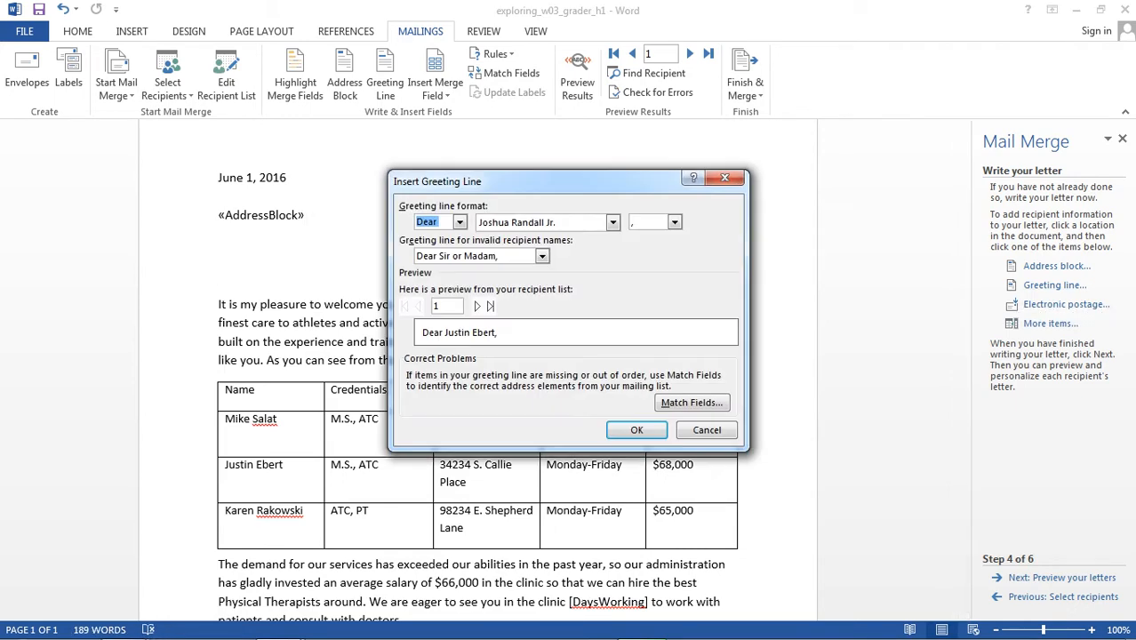
click(613, 223)
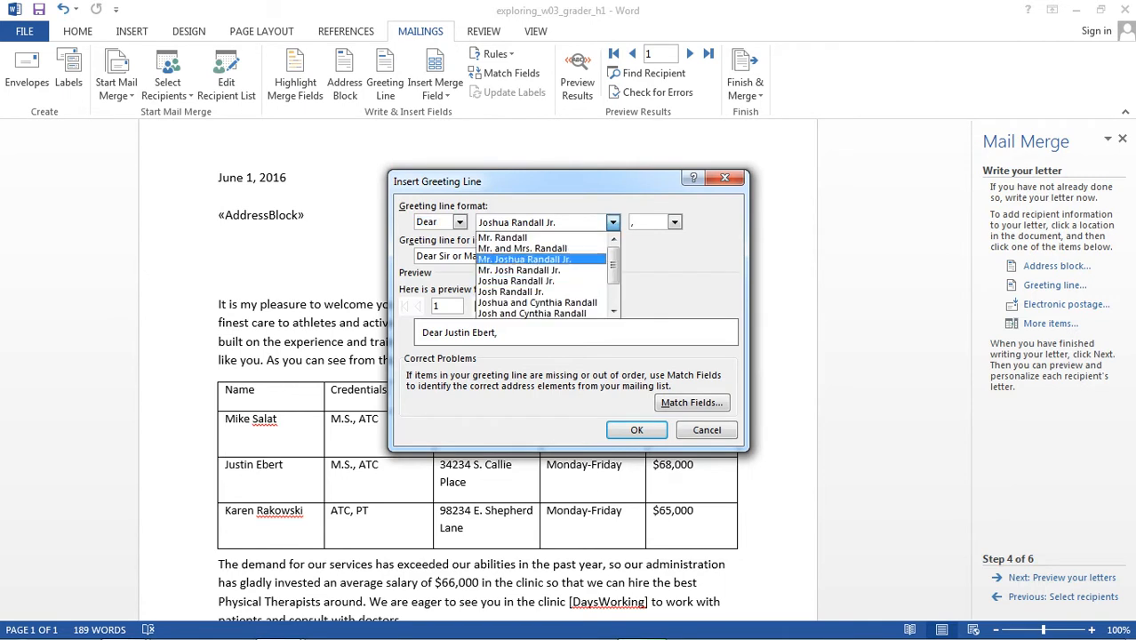
drag(614, 264, 614, 286)
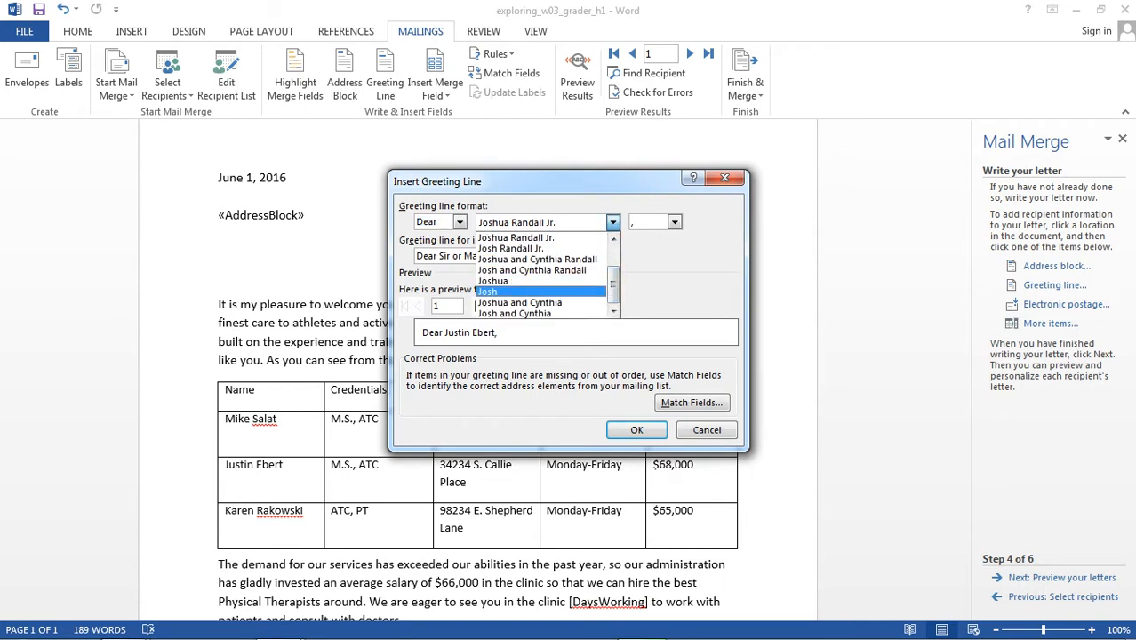
key(Return)
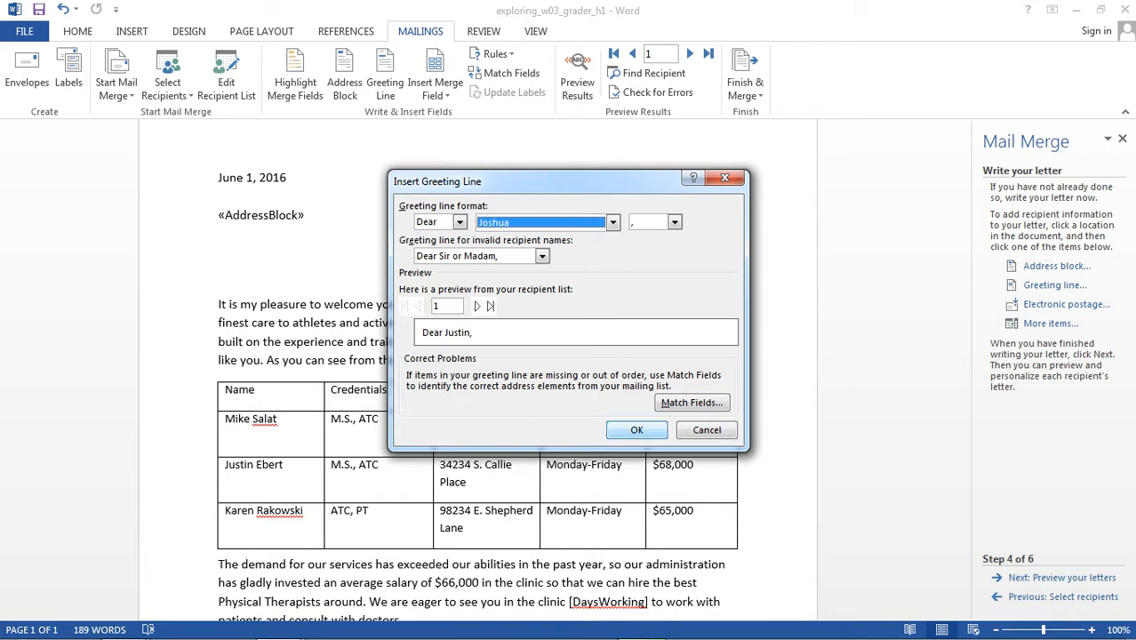
click(637, 429)
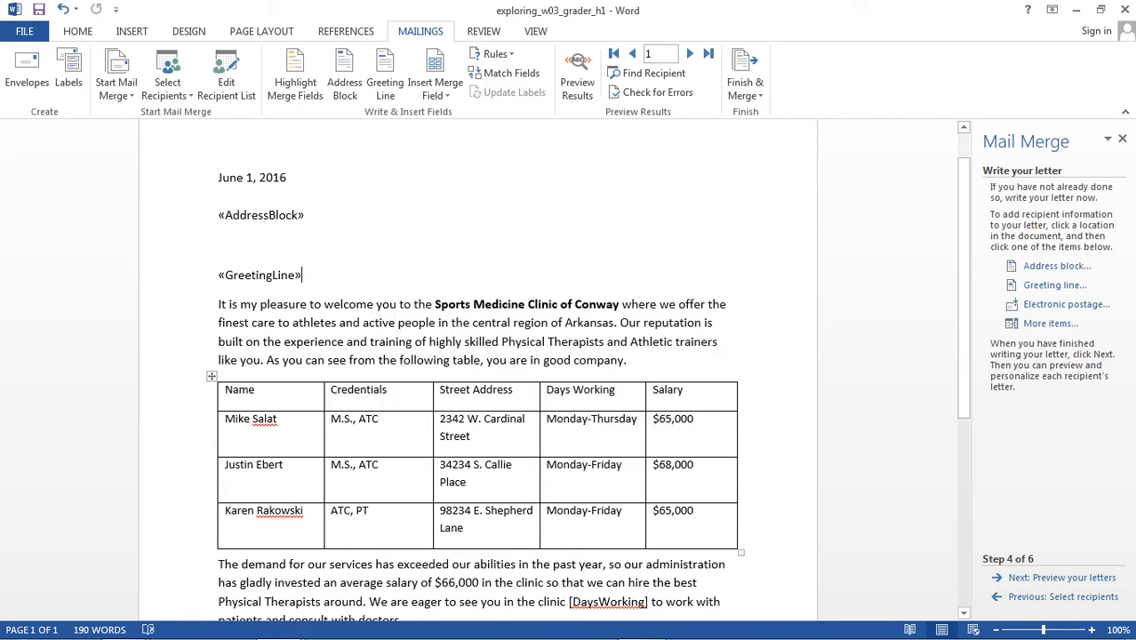
- Undo the greeting line insertion and the deletion of the original salutation
key(ctrl+z)
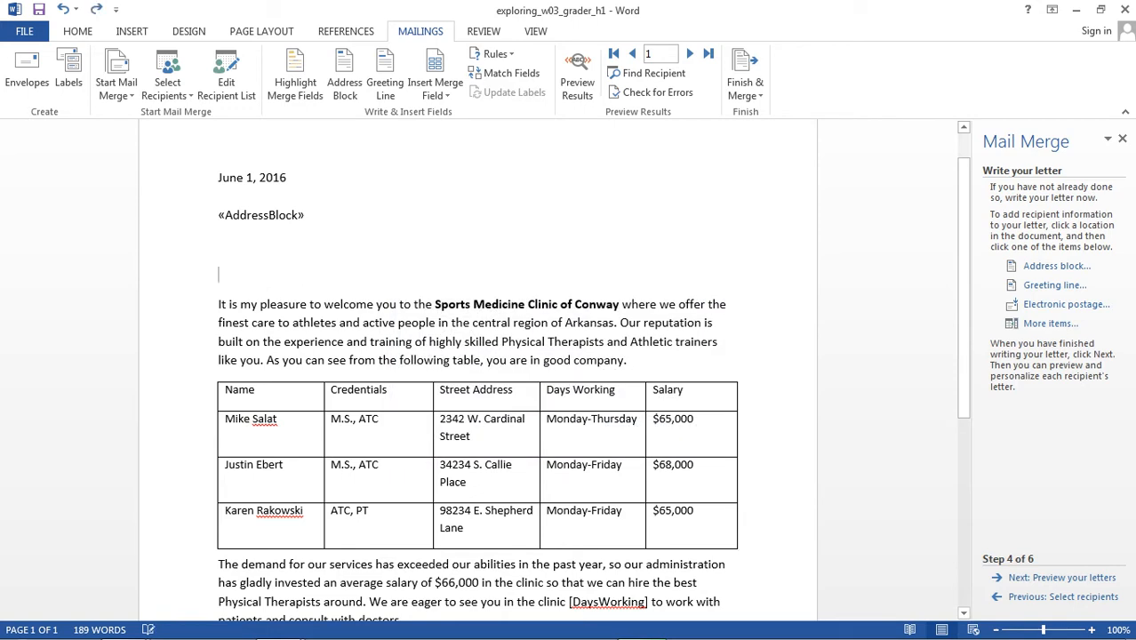
key(ctrl+z)
click(220, 246)
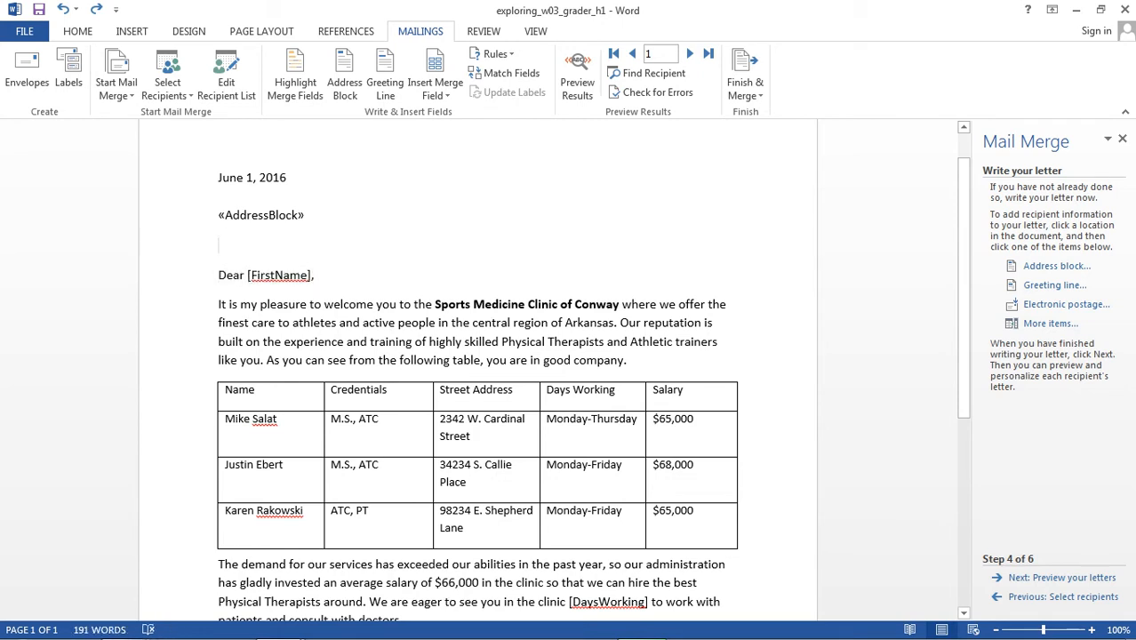
- Replace the [FirstName] placeholder in the salutation with the First_Name merge field
drag(248, 276, 308, 281)
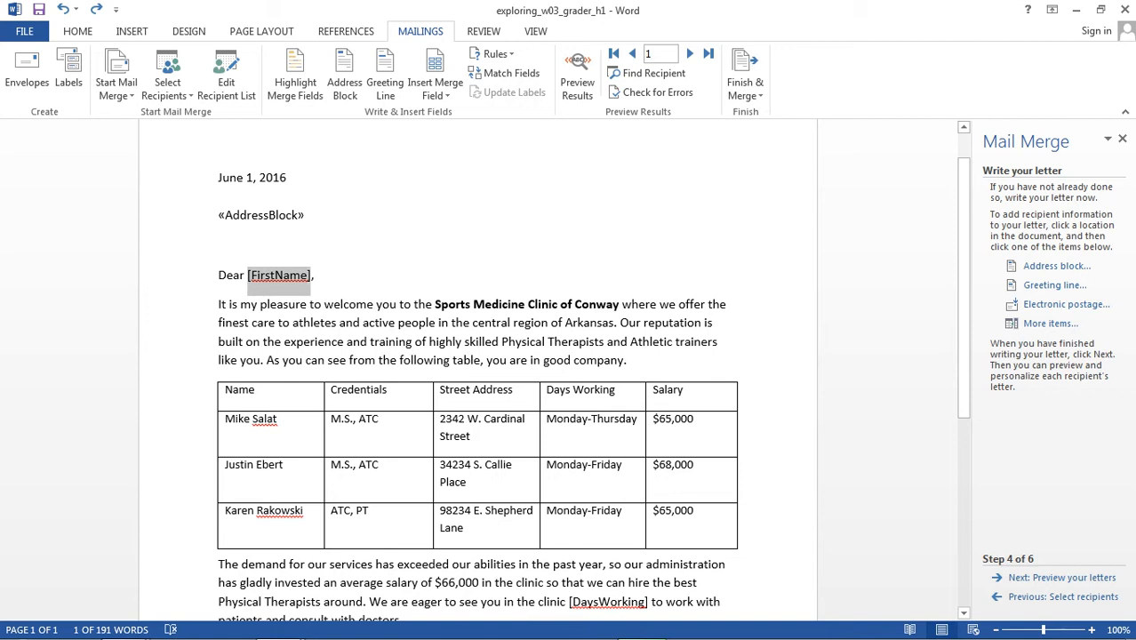
key(Delete)
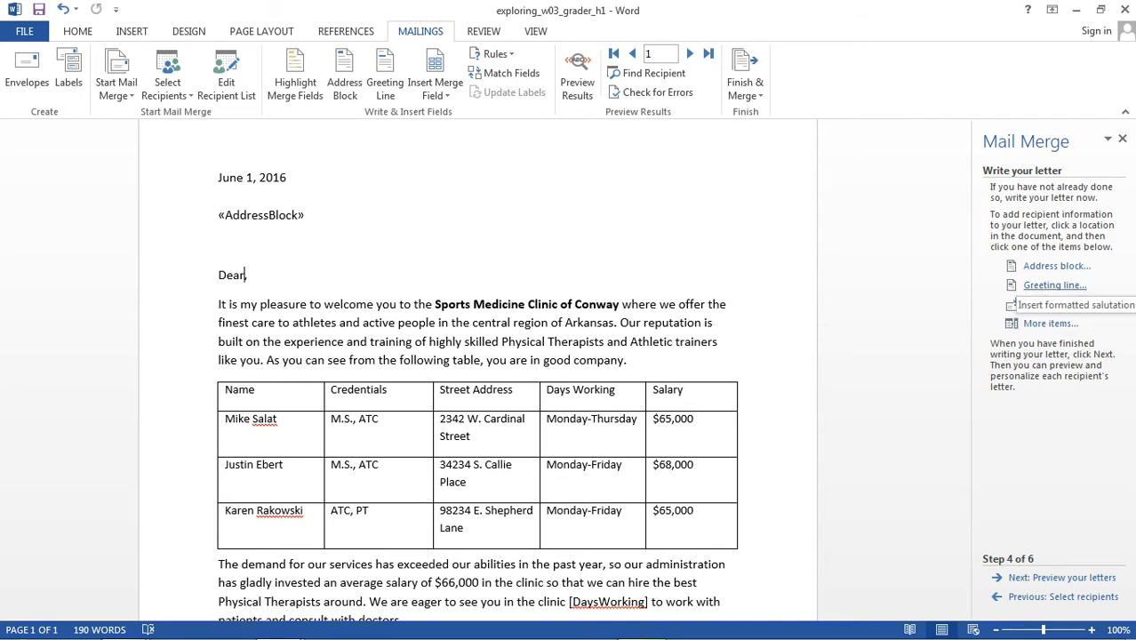
click(1051, 324)
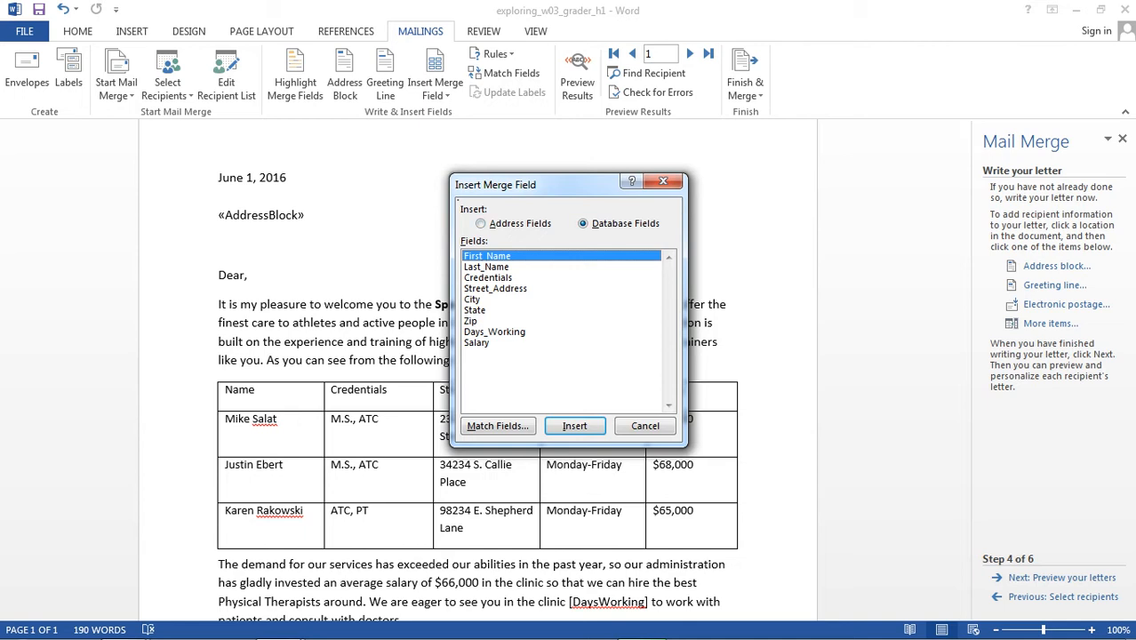
click(575, 426)
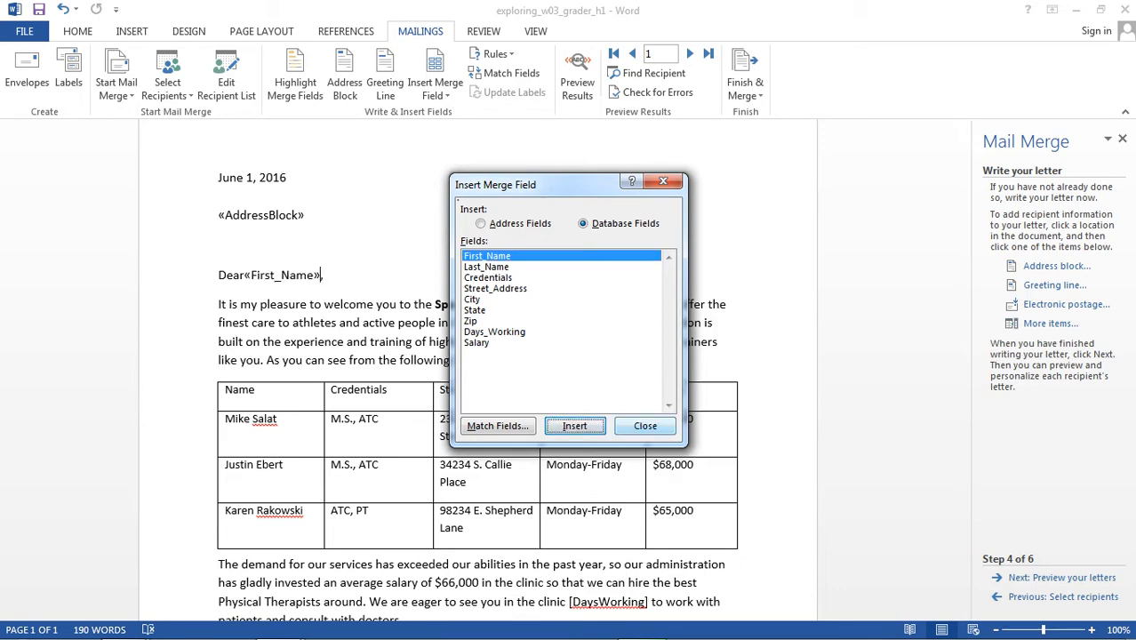
click(646, 426)
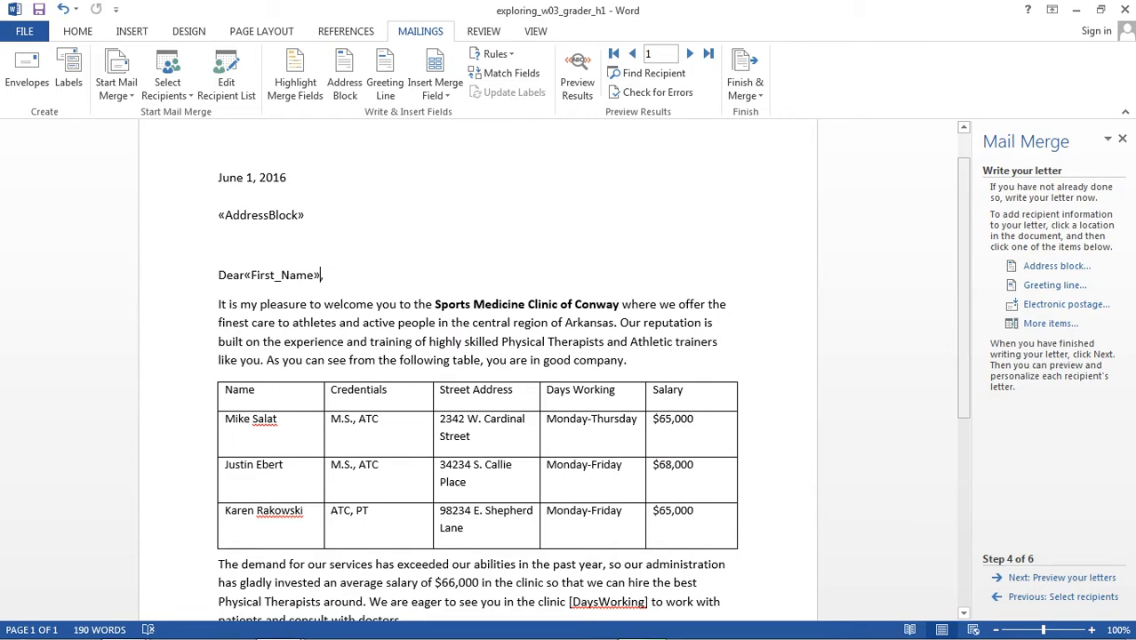
- Replace the [DaysWorking] placeholder in the paragraph below the table with the Days_Working merge field
scroll(477, 369, down, 5)
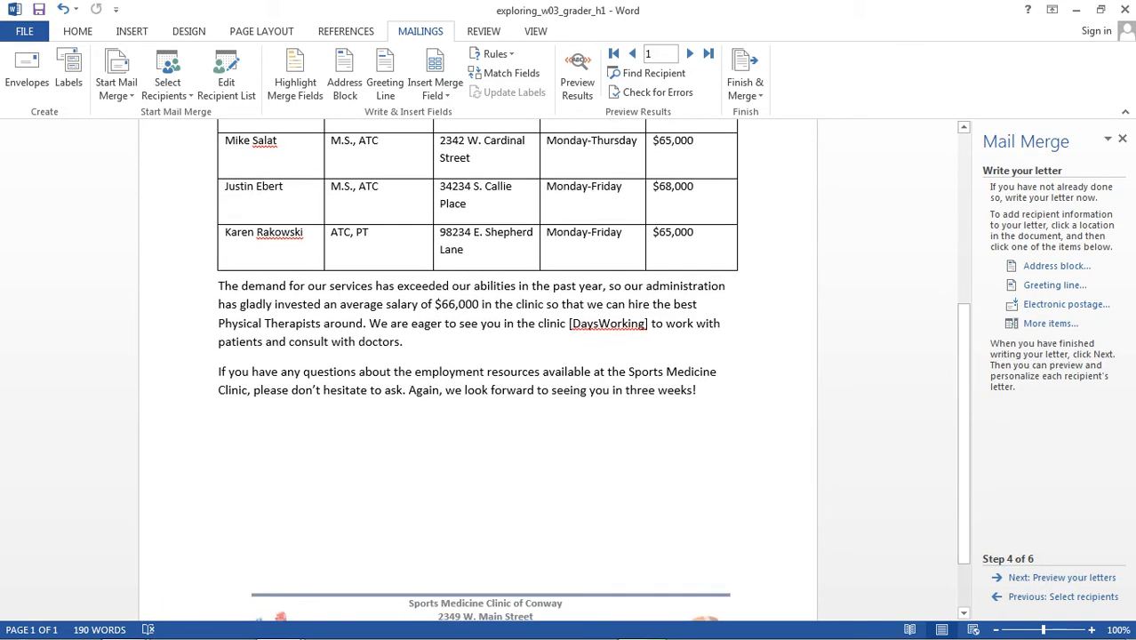
drag(569, 324, 648, 324)
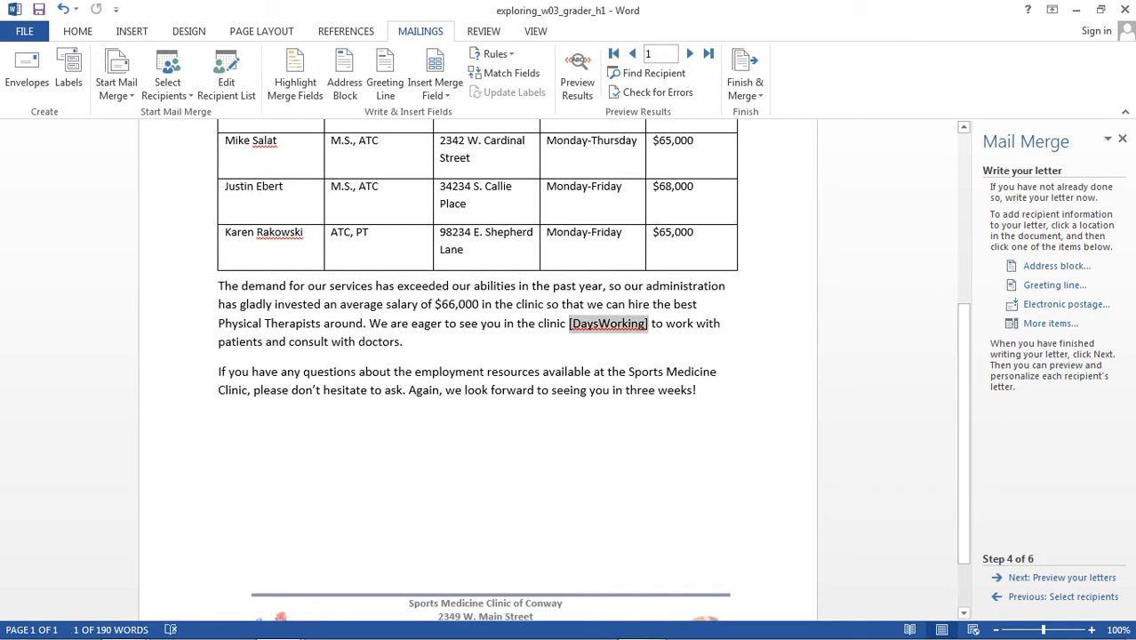
key(Delete)
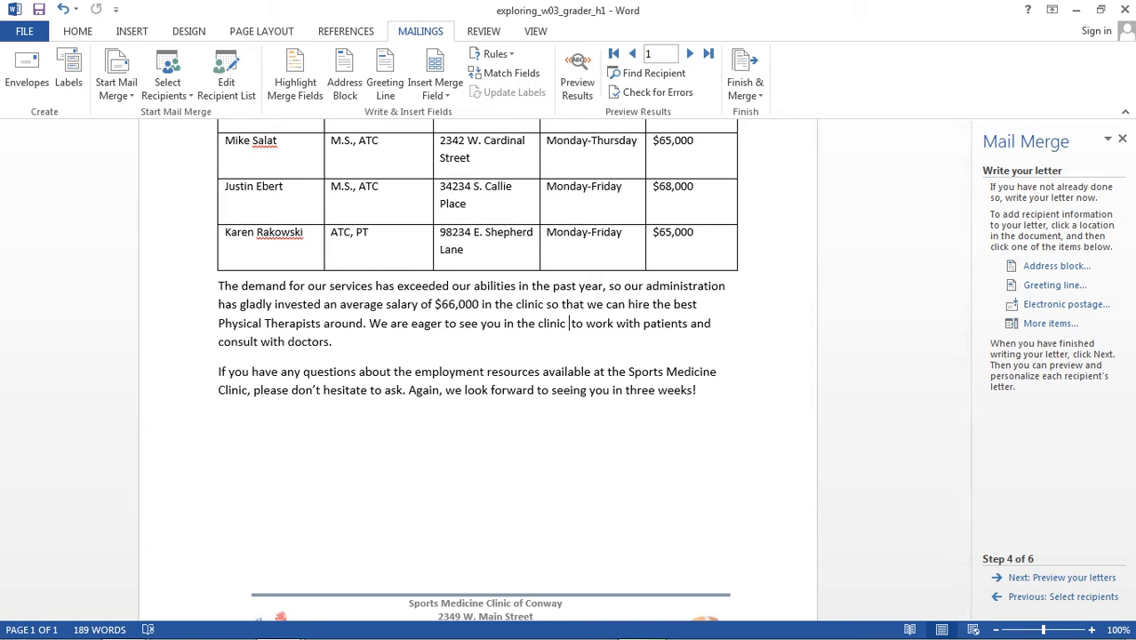
click(1051, 324)
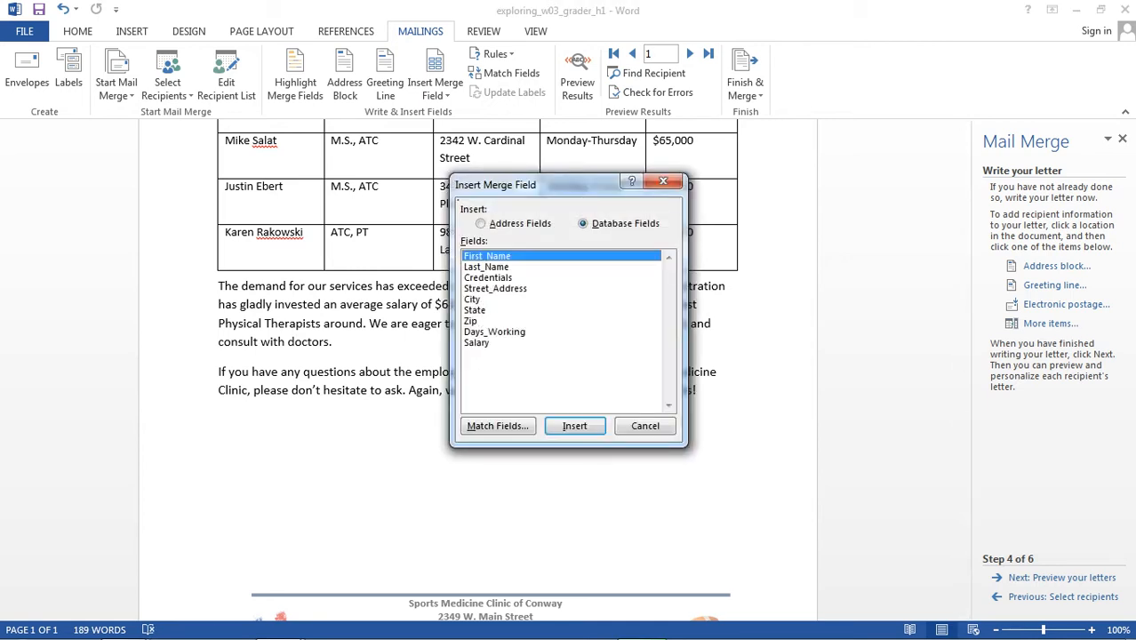
click(494, 332)
click(575, 425)
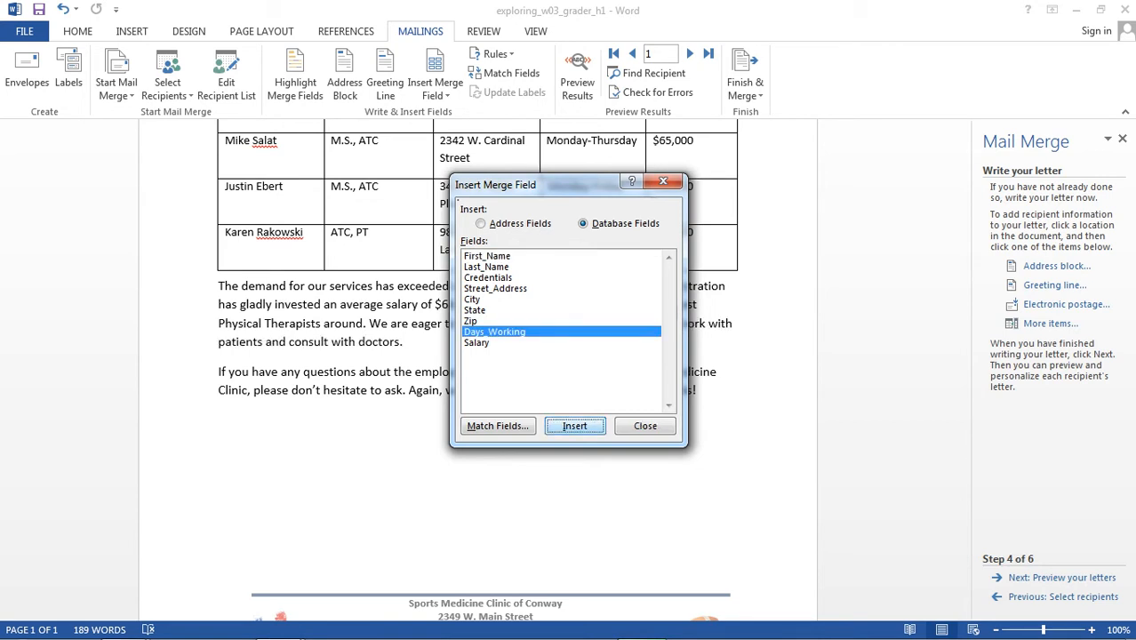
click(646, 427)
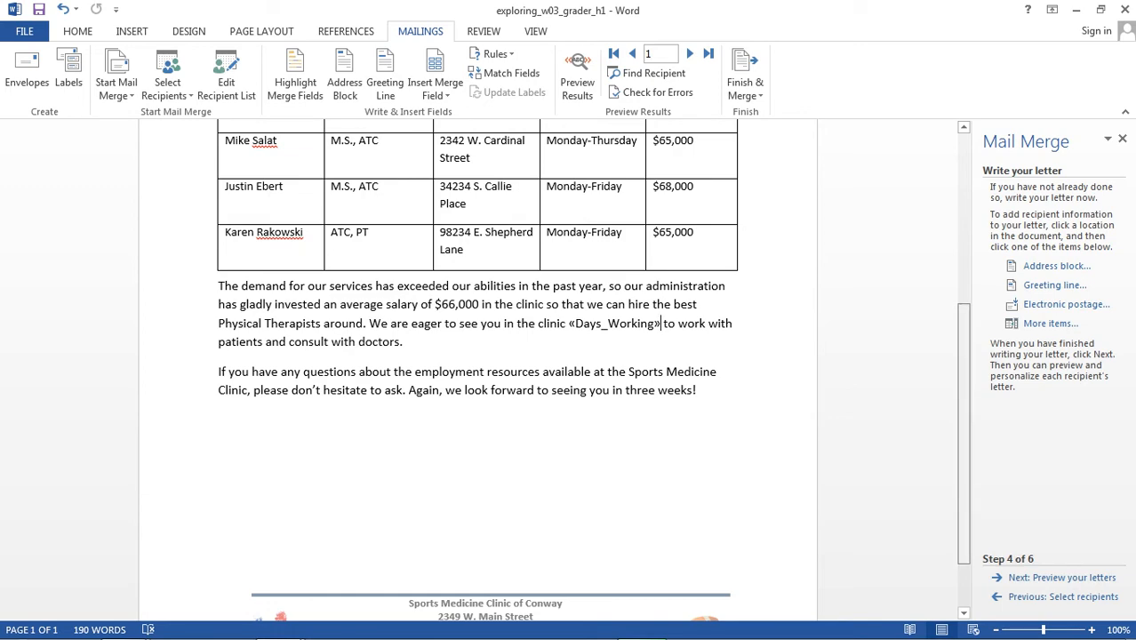
- Review the instructions document for the remaining mail merge requirements, and return to the letter to preview the merged letters
drag(964, 434, 964, 260)
scroll(477, 374, down, 2)
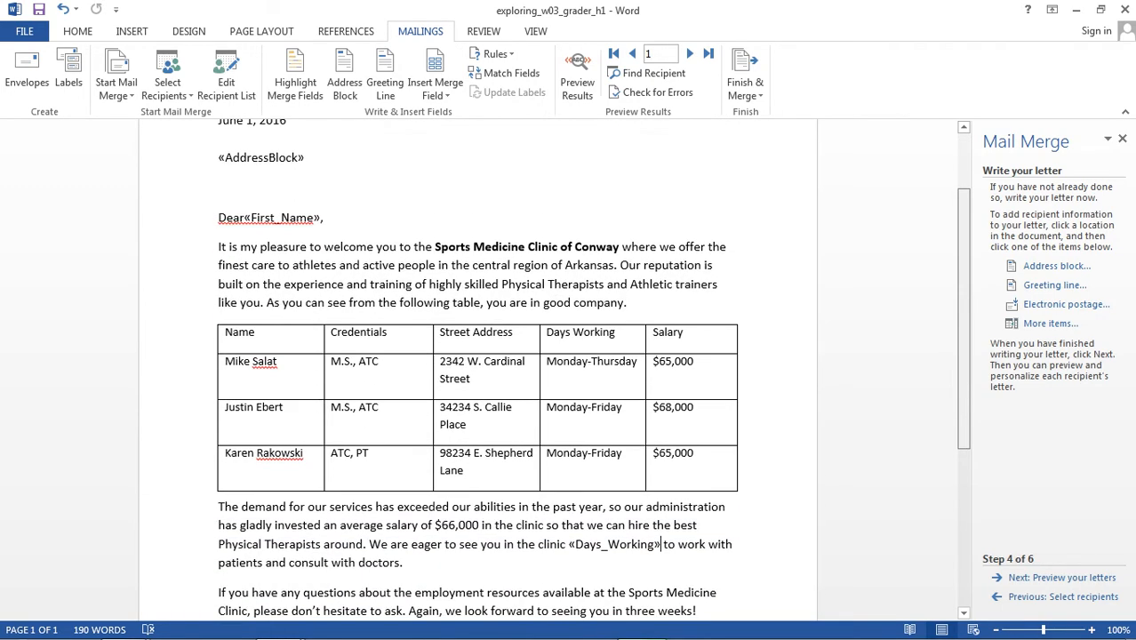
mouse_move(277, 624)
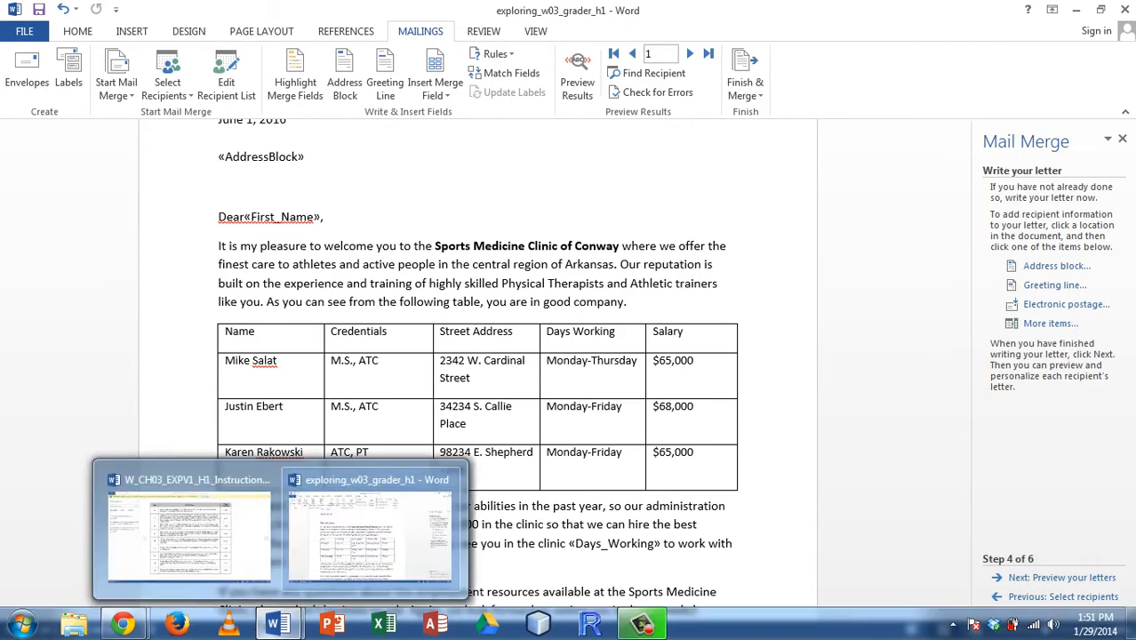
click(229, 529)
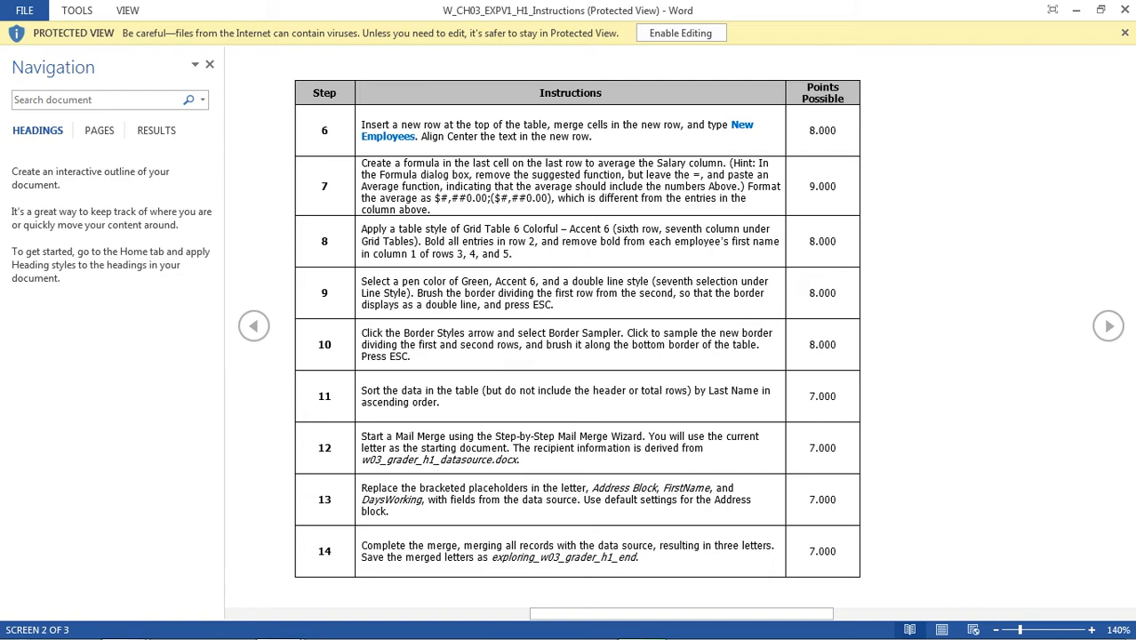
mouse_move(296, 615)
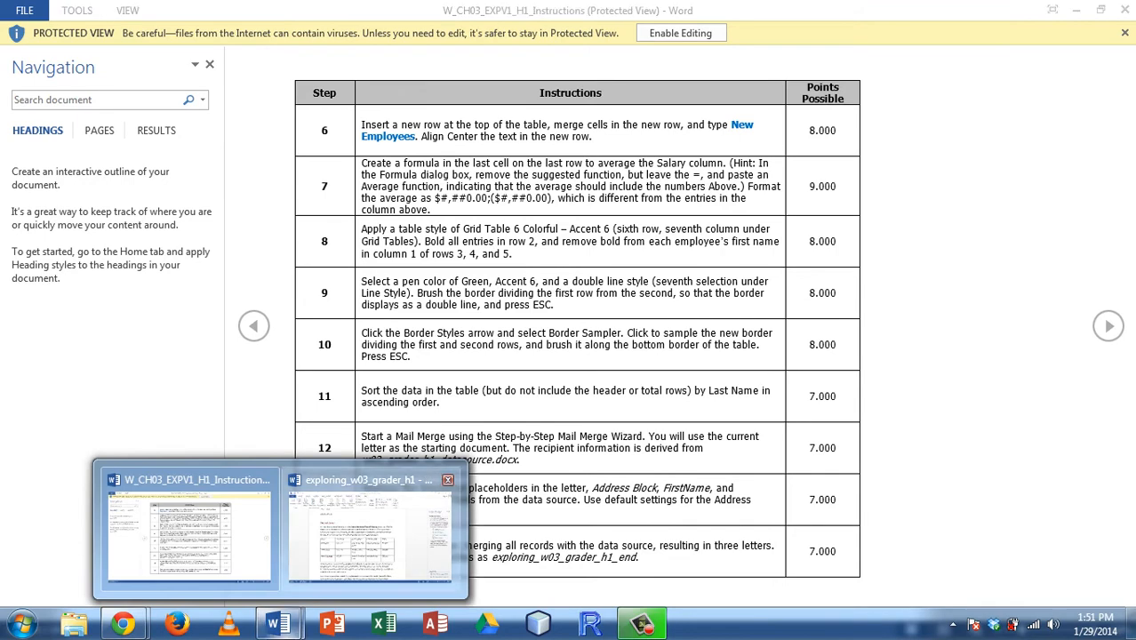
click(369, 532)
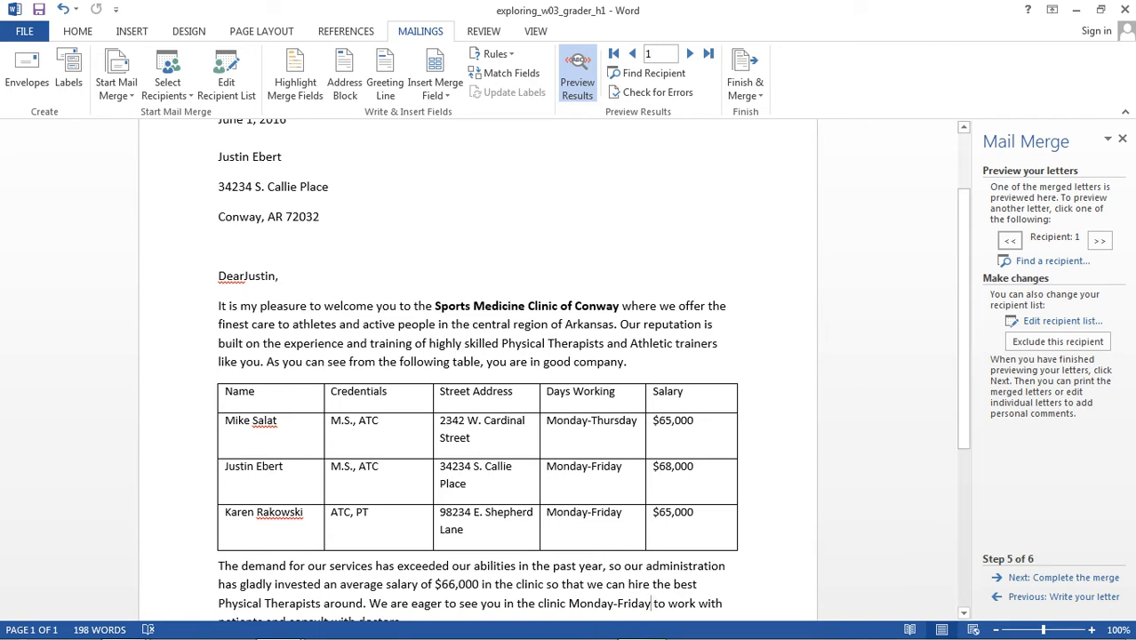
- Insert the missing space between "Dear" and the first-name field in the previewed letter, checking the salutation for other recipients
click(245, 275)
click(288, 343)
key(ctrl+z)
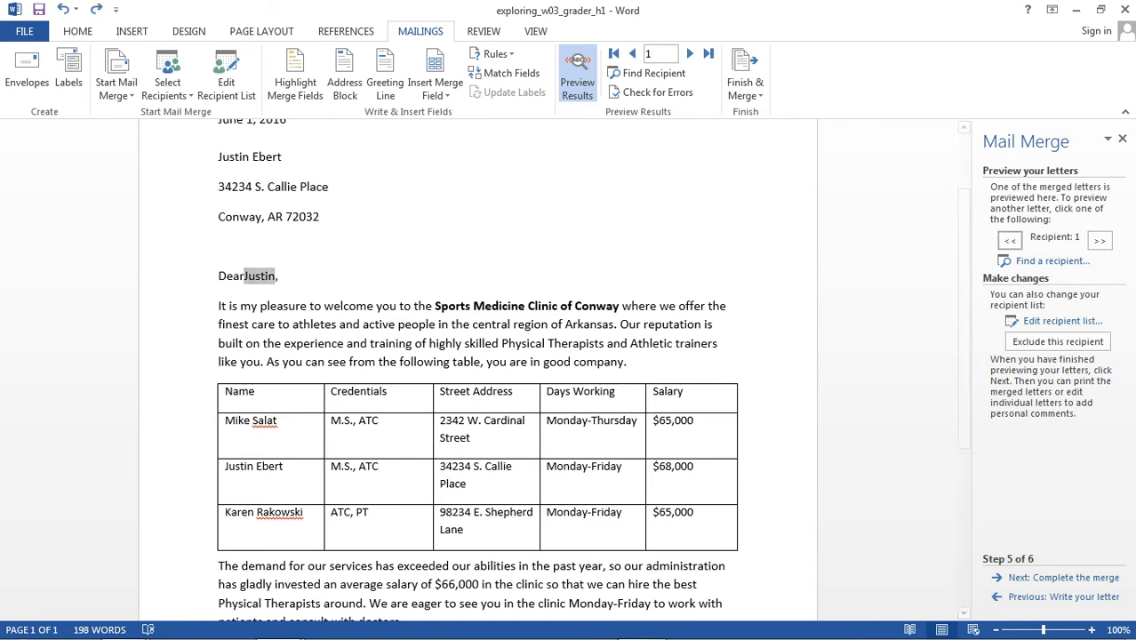
click(1100, 240)
click(1100, 240)
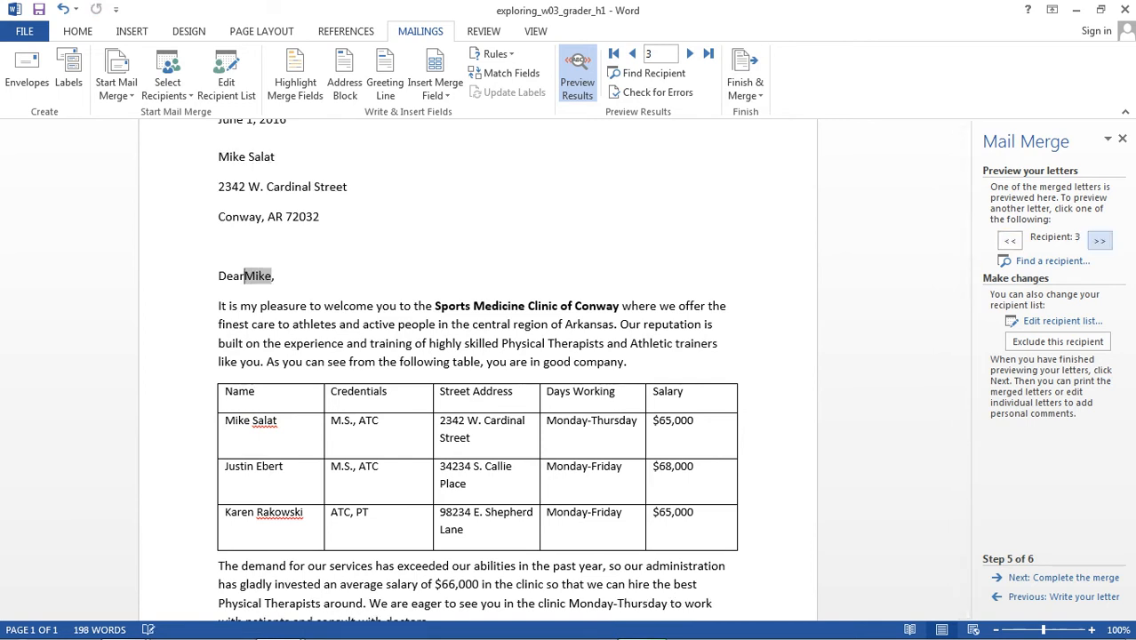
click(1010, 240)
click(1010, 240)
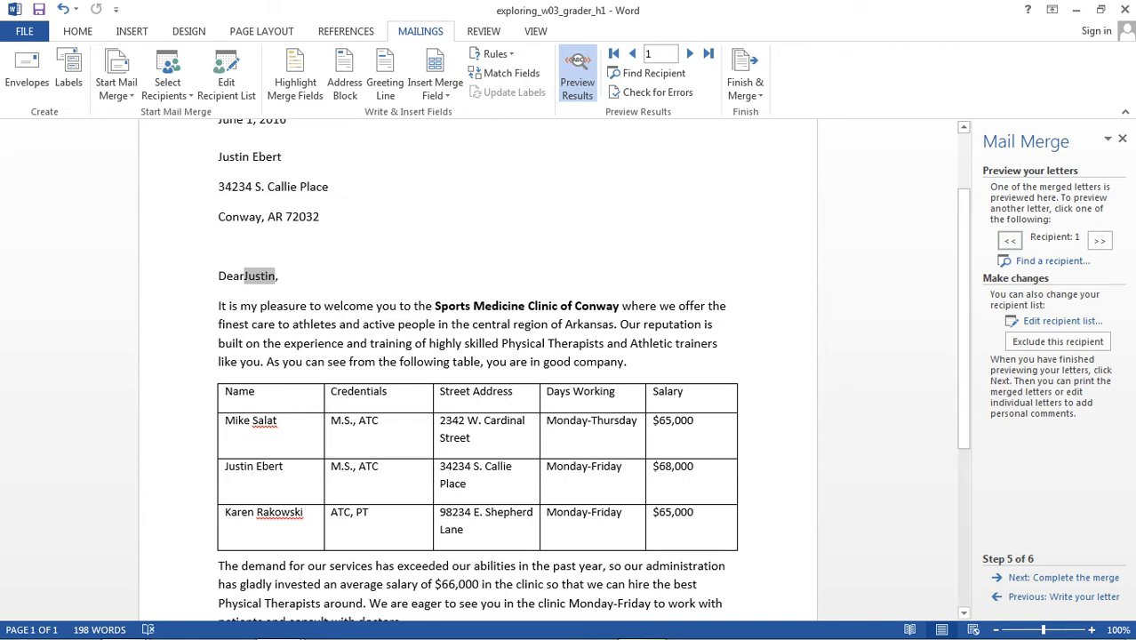
click(281, 276)
- Preview the other recipients' letters, checking the address, salutation and working days in each
click(1100, 240)
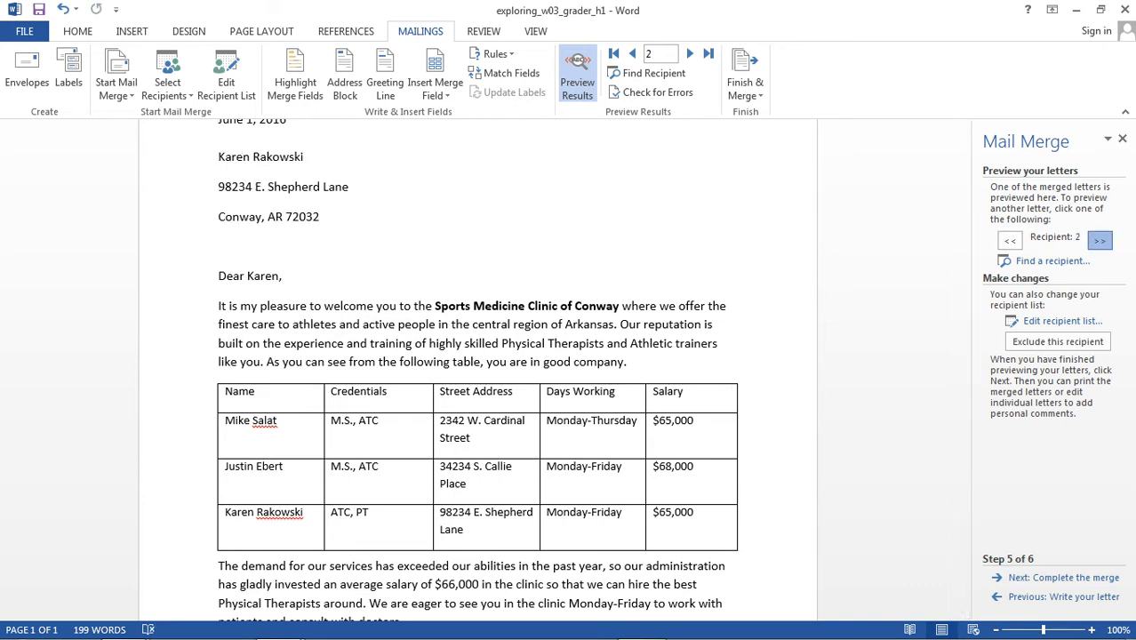
click(1100, 240)
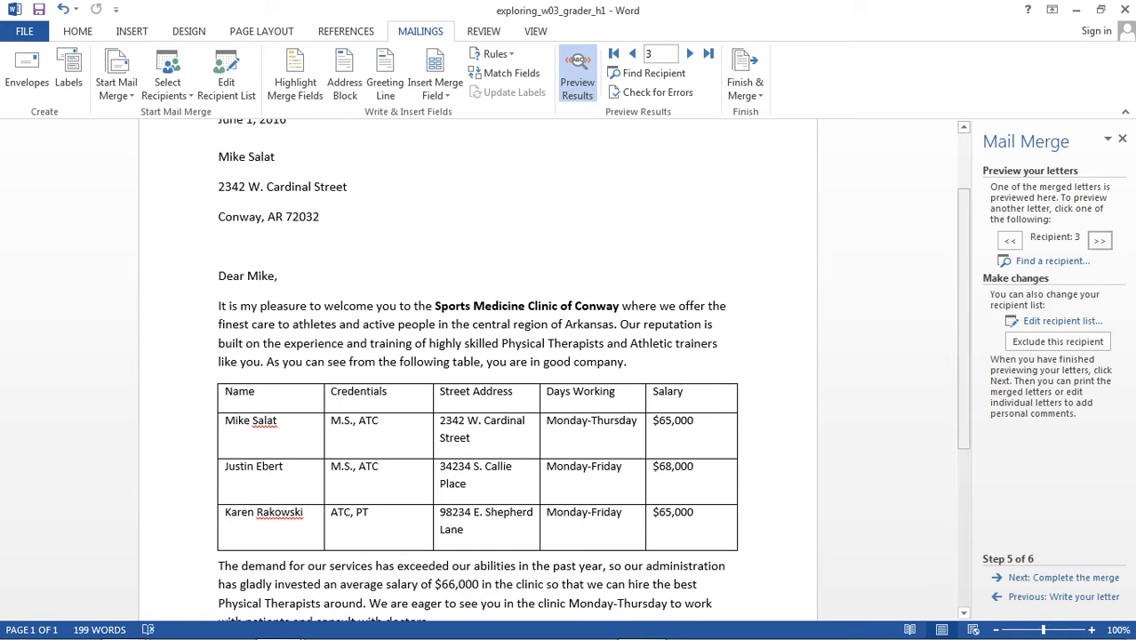
scroll(477, 355, down, 3)
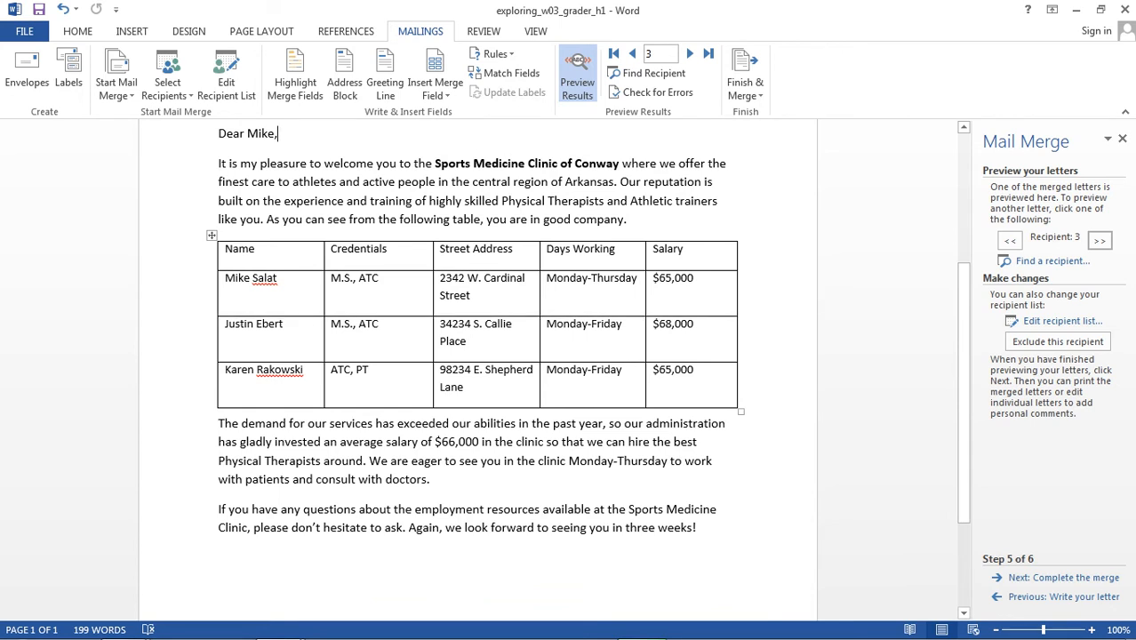
drag(964, 391, 964, 309)
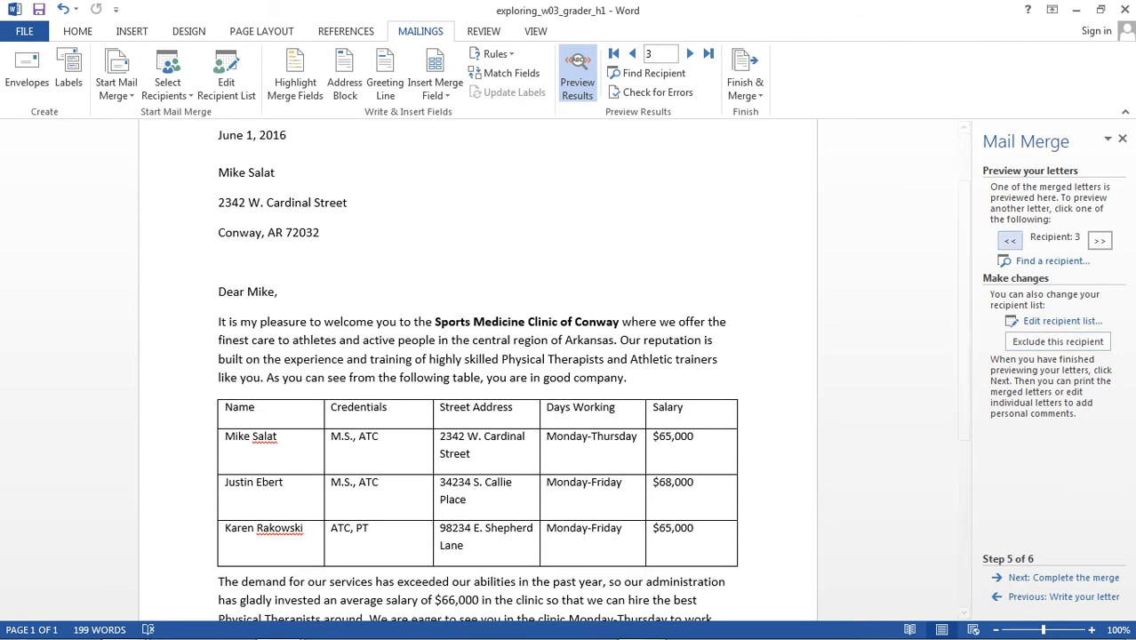
click(1010, 240)
scroll(481, 374, down, 2)
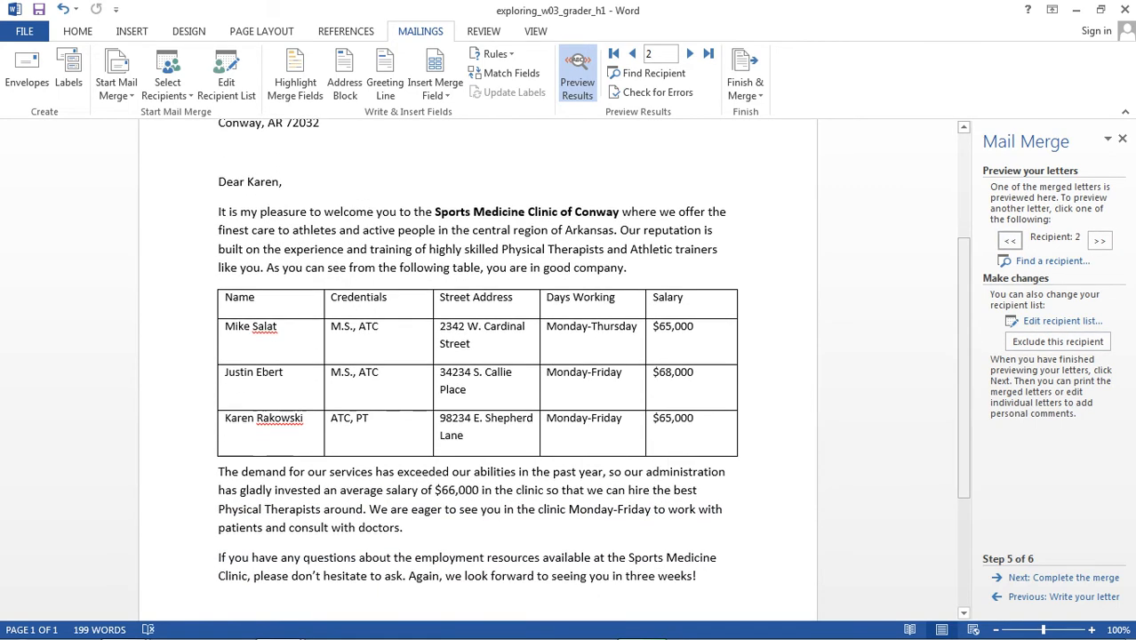
drag(570, 509, 651, 509)
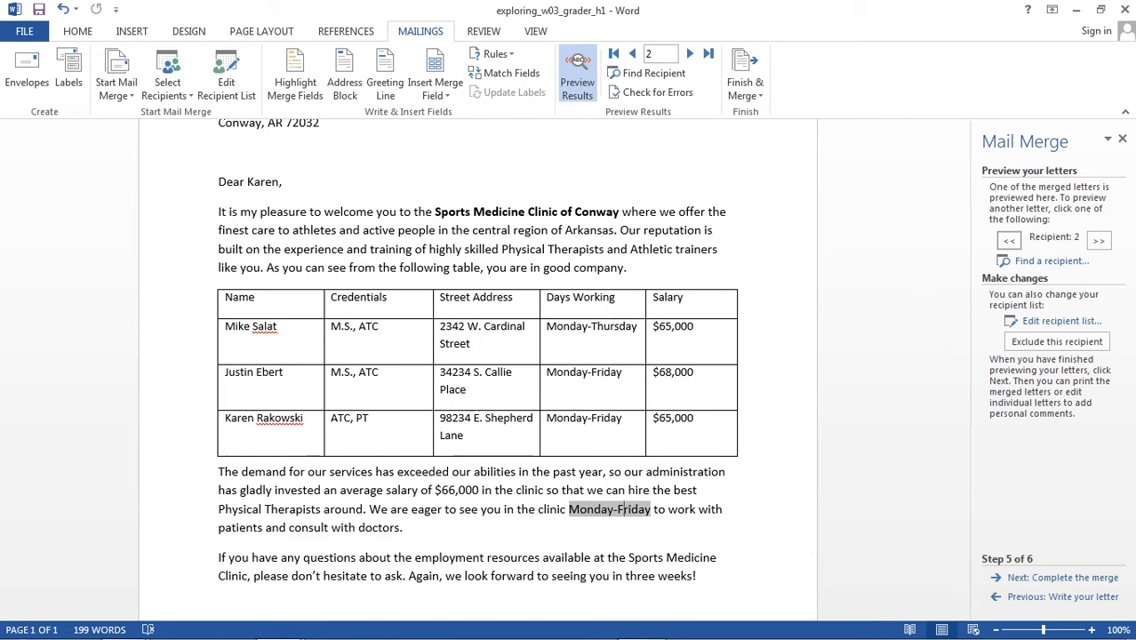
scroll(477, 374, up, 4)
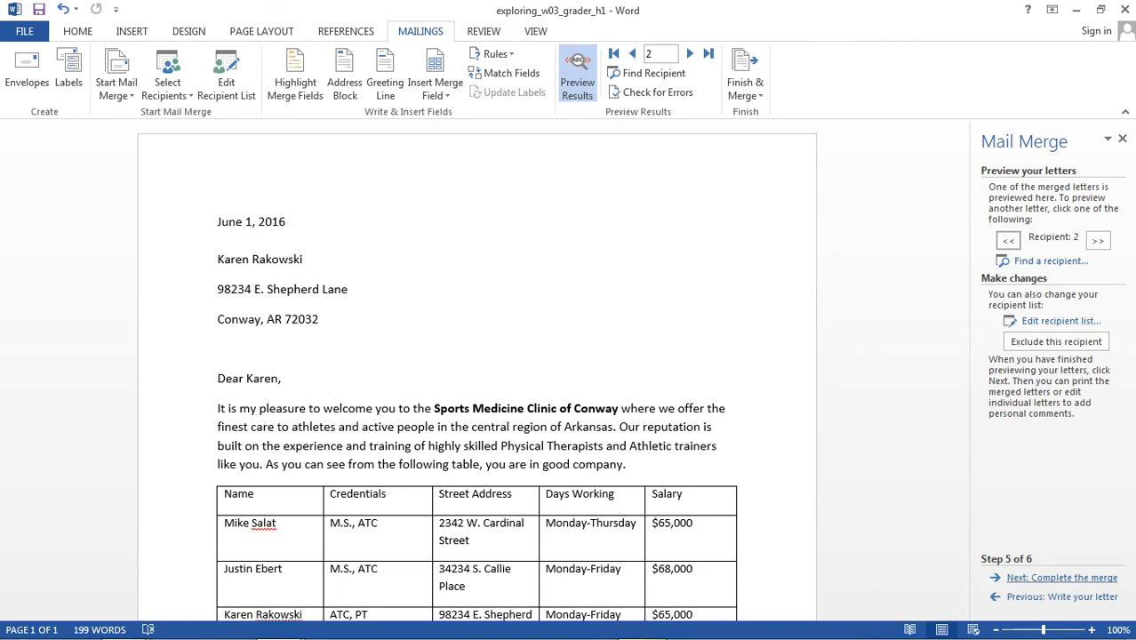
- Advance to the final stage of the mail merge and merge all records into a new document of individual letters
click(1061, 578)
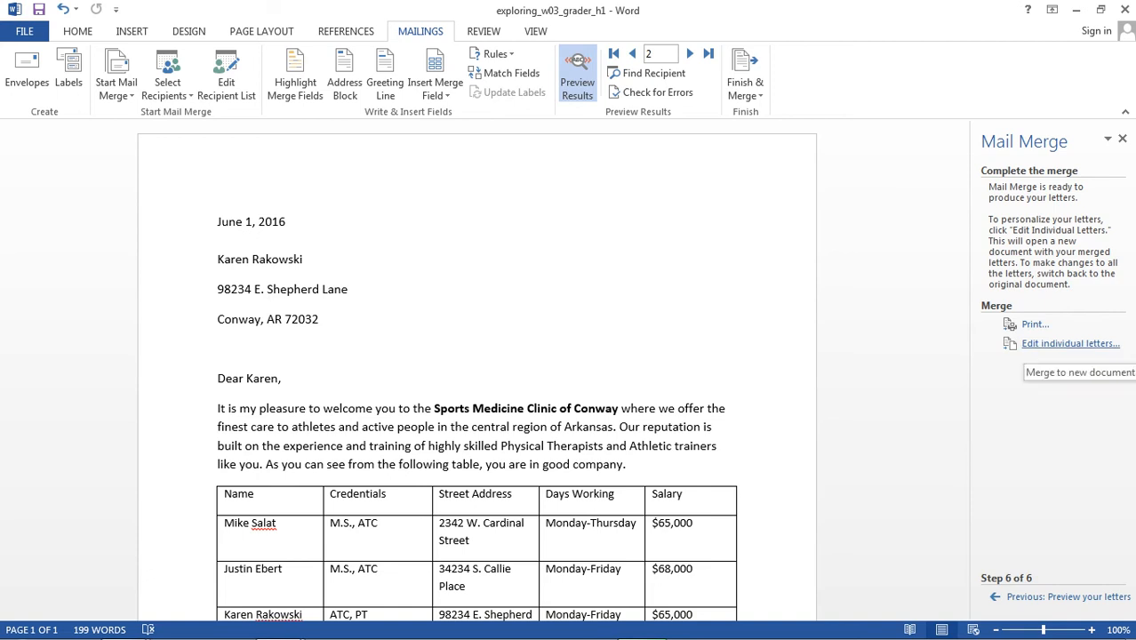
click(1067, 343)
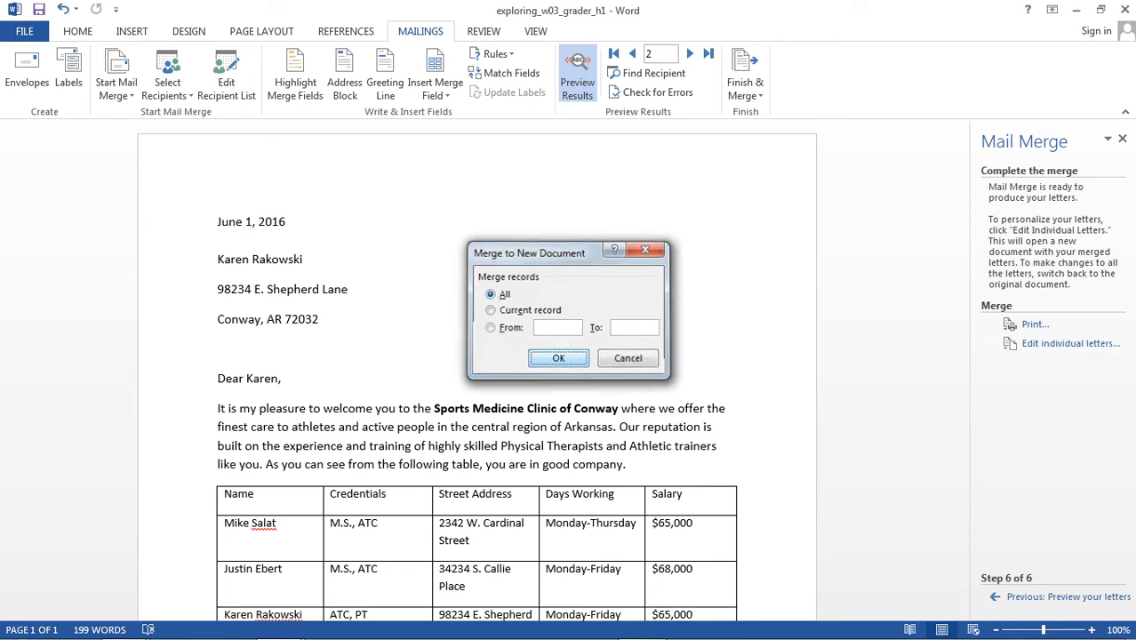
click(559, 359)
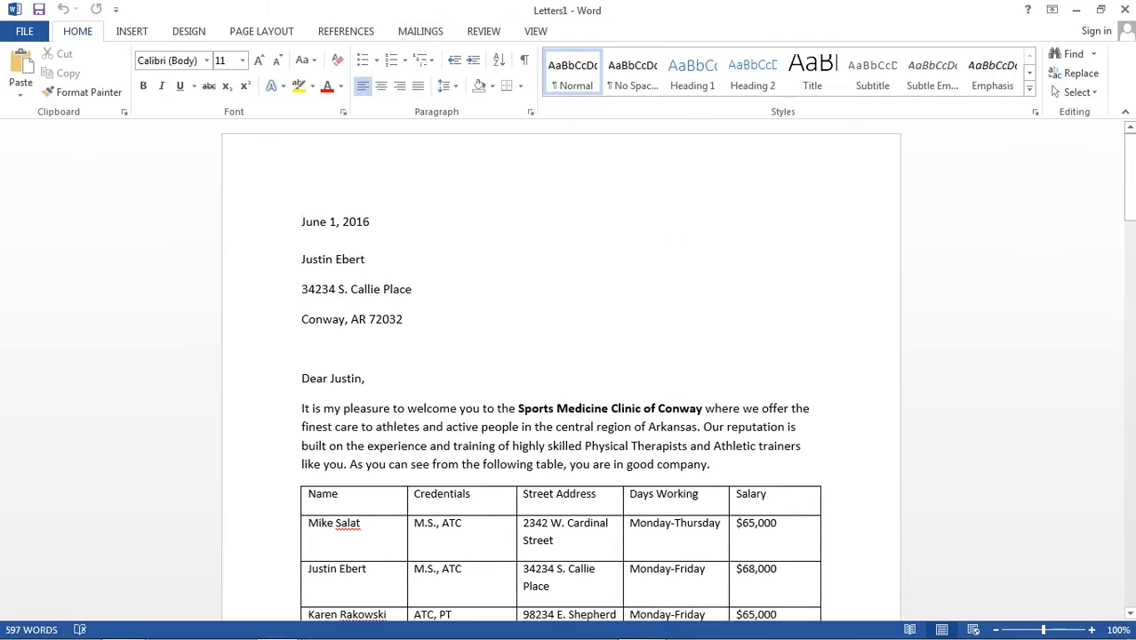
- Compare the merged letters document with the original main letter, and minimize the main letter
mouse_move(274, 630)
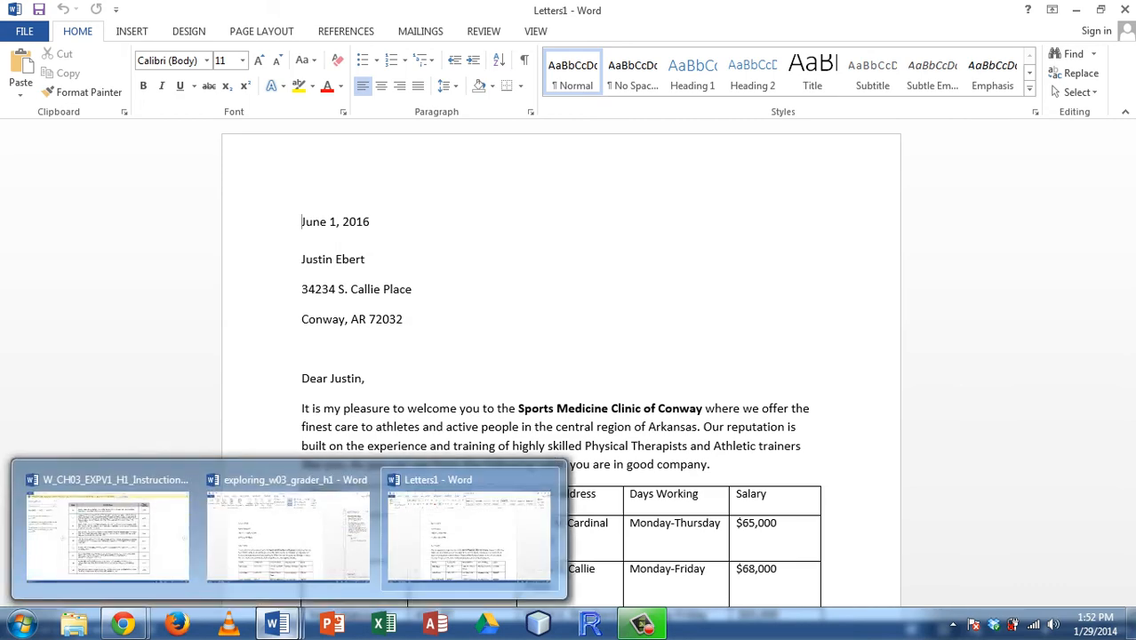
click(285, 534)
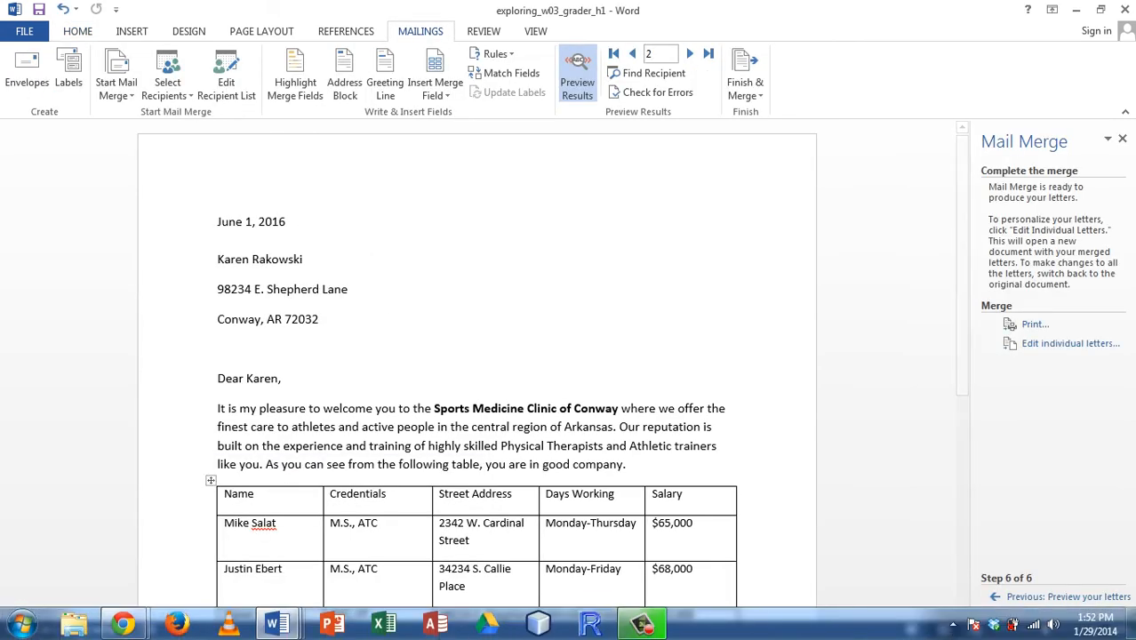
mouse_move(275, 630)
click(463, 574)
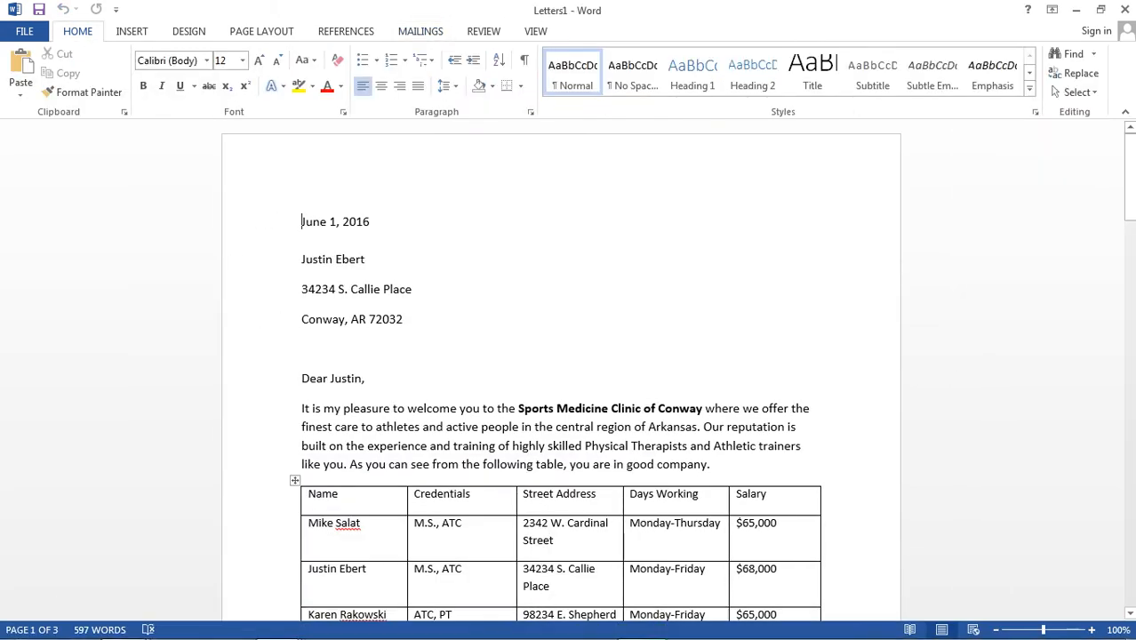
mouse_move(1129, 177)
mouse_down()
mouse_move(1129, 564)
mouse_move(1129, 177)
mouse_up()
mouse_move(285, 633)
click(285, 533)
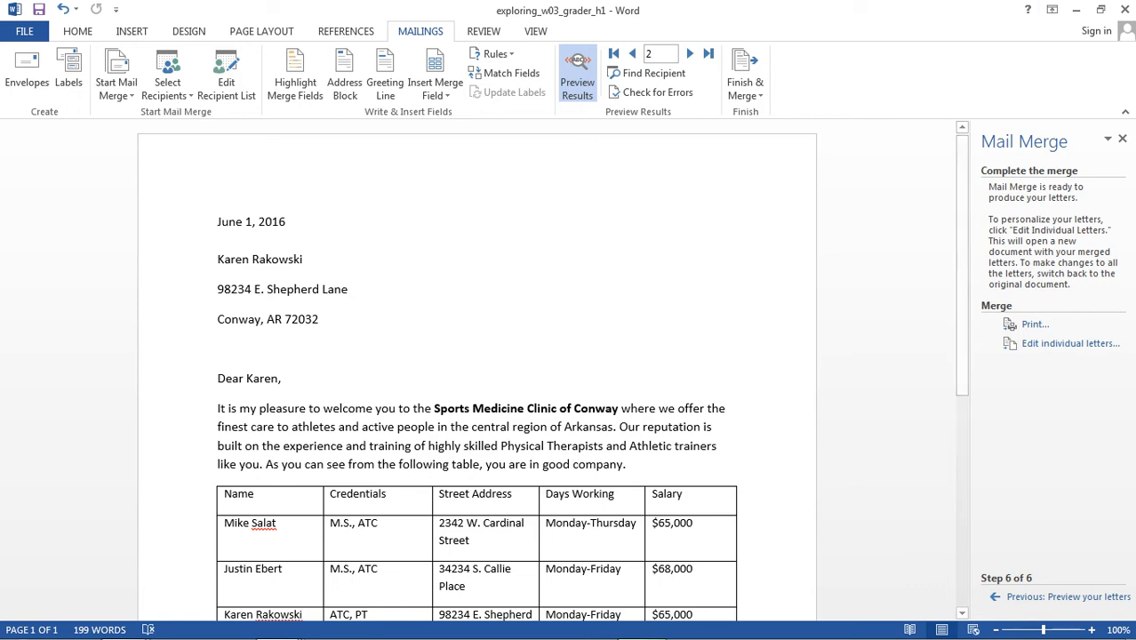
click(1077, 10)
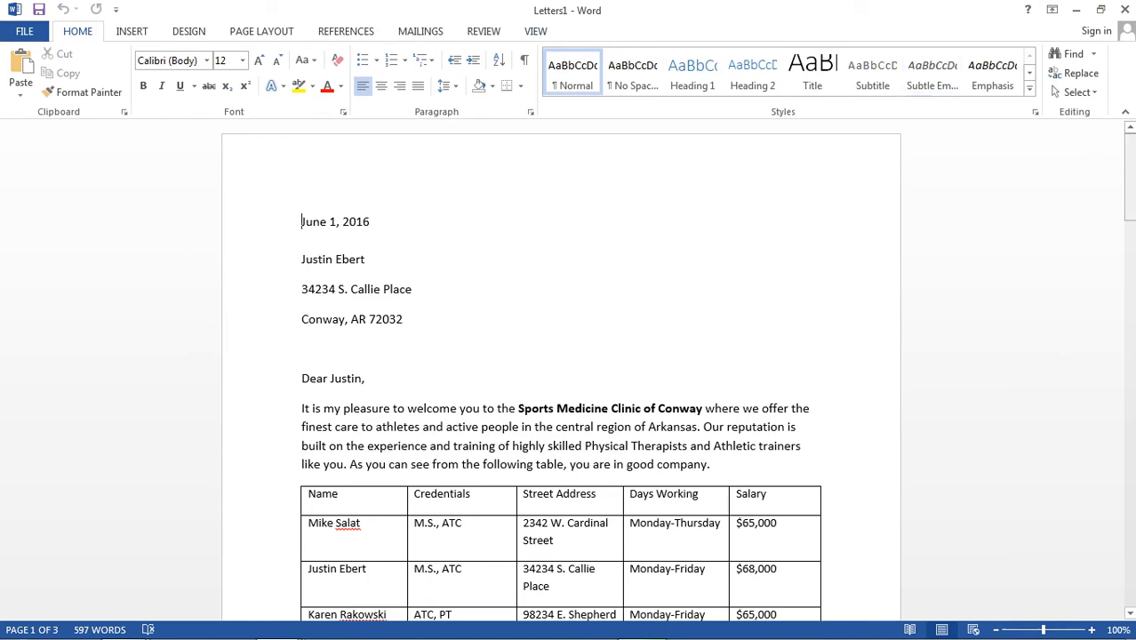
- Examine the merged letters through to the last page, undoing the deletion made after the final letter's closing sentence
drag(1131, 194, 1130, 414)
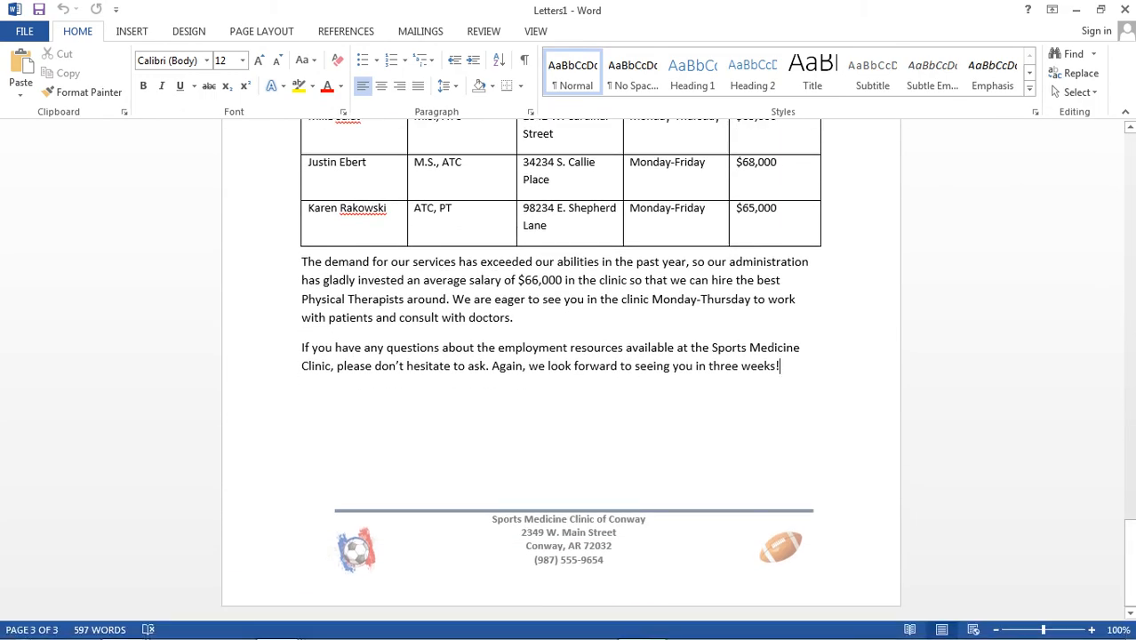
key(Delete)
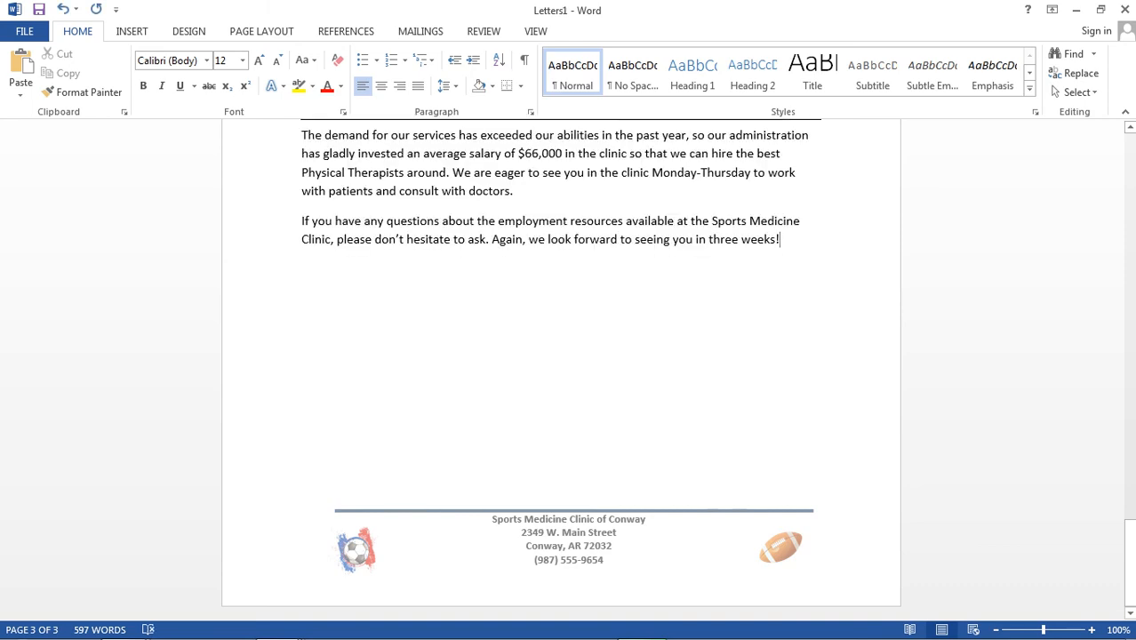
key(ctrl+z)
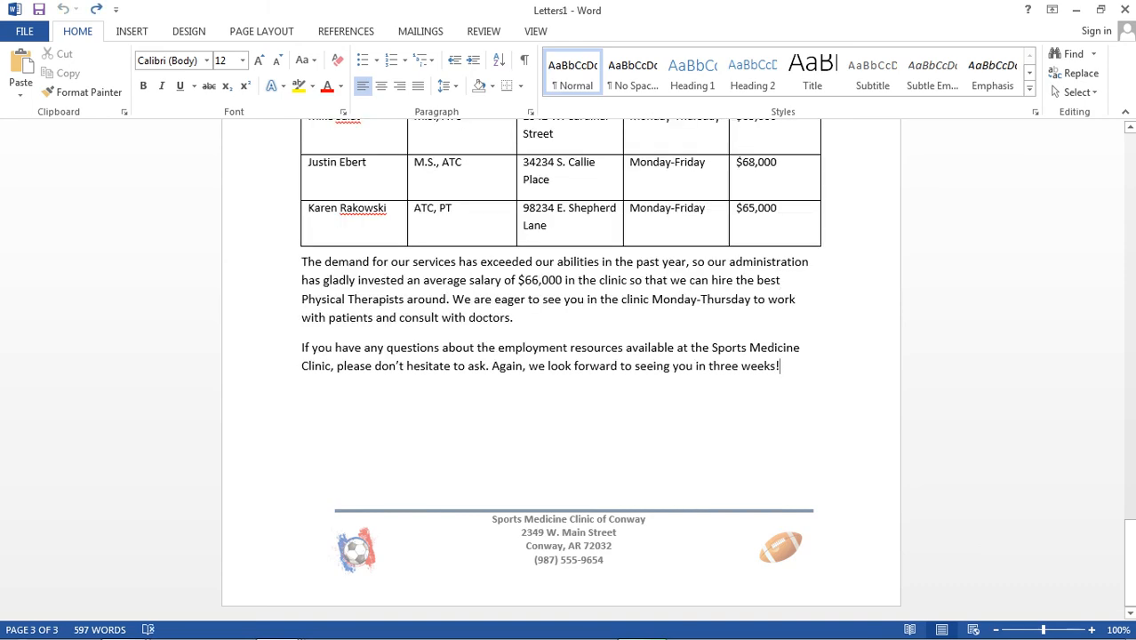
mouse_move(1130, 539)
mouse_down()
mouse_move(1130, 478)
mouse_move(1131, 539)
mouse_up()
drag(1130, 567, 1131, 178)
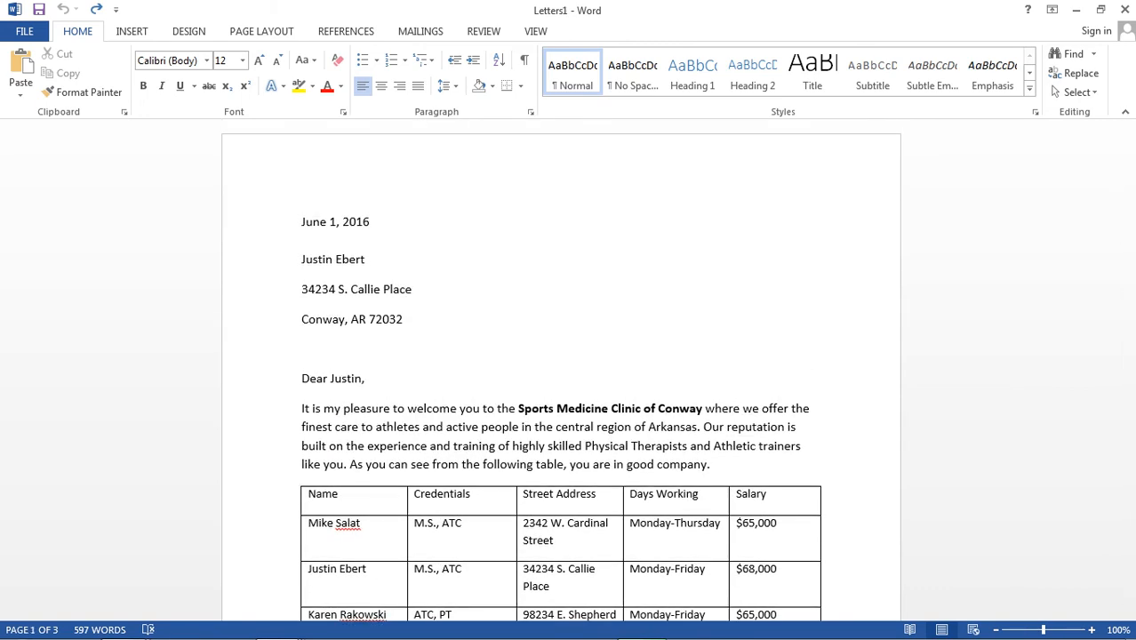
- Display the Save As locations for the merged letters, and close that document without saving it
click(24, 31)
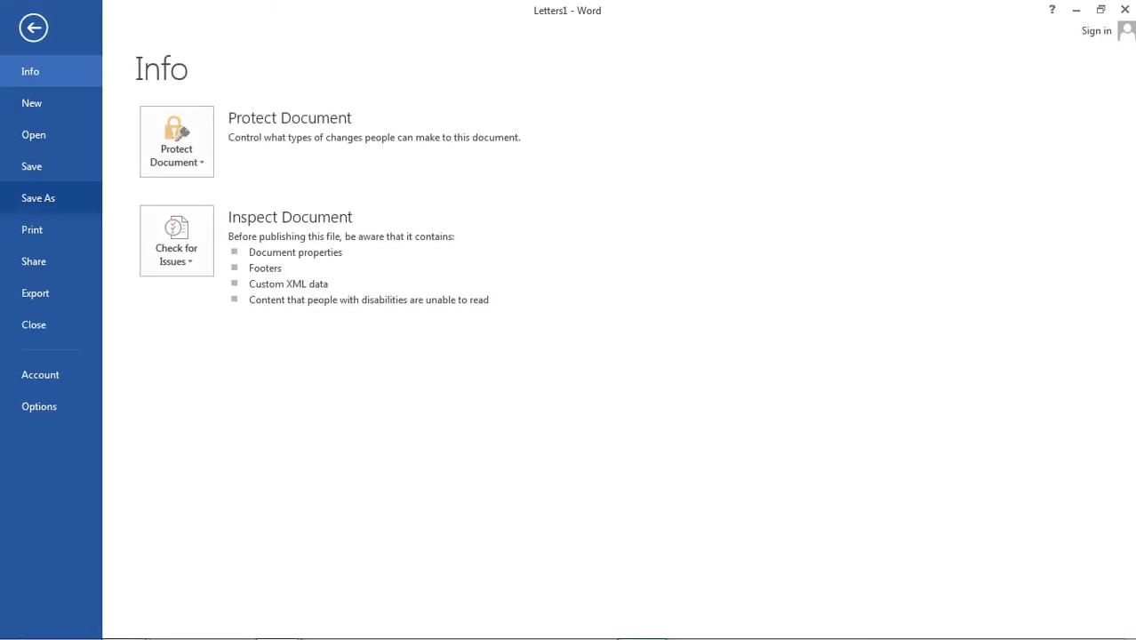
click(37, 198)
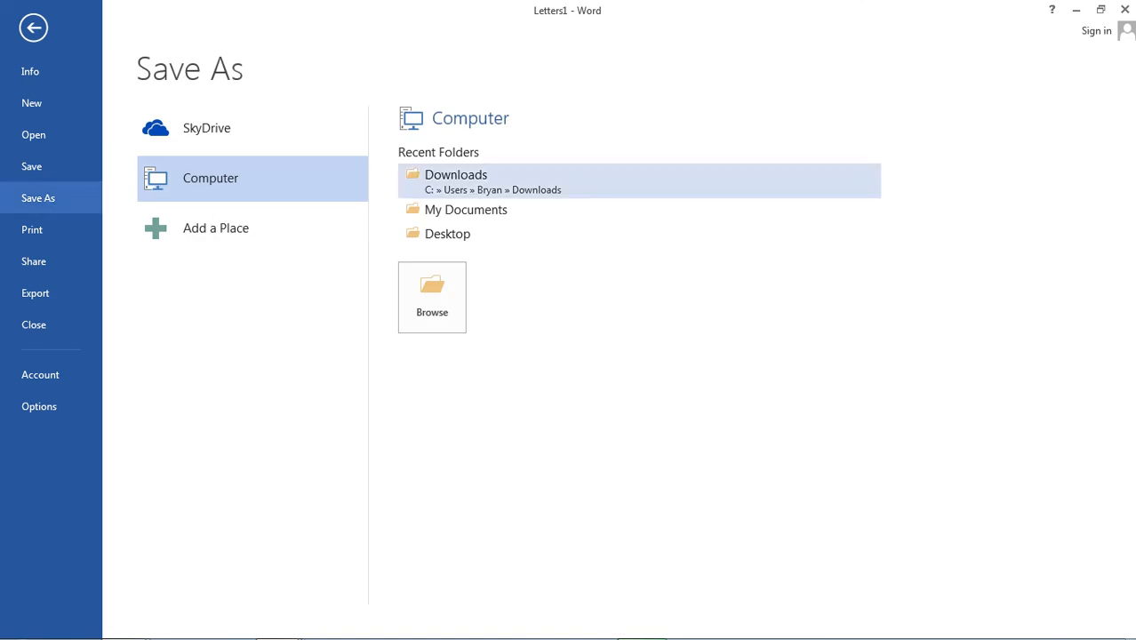
click(1124, 9)
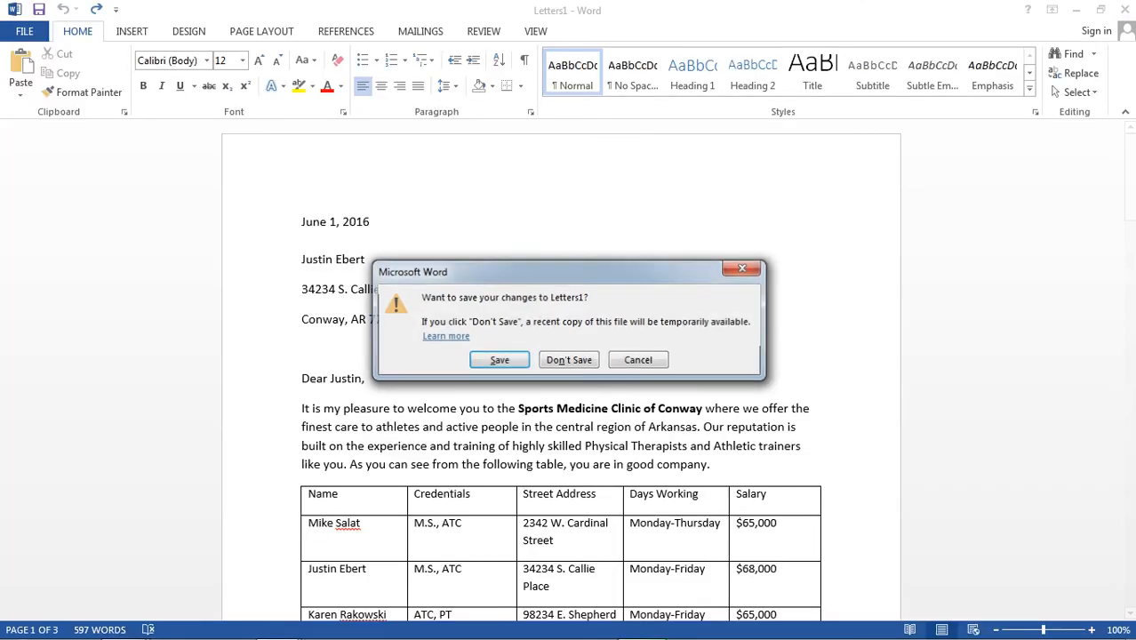
click(569, 361)
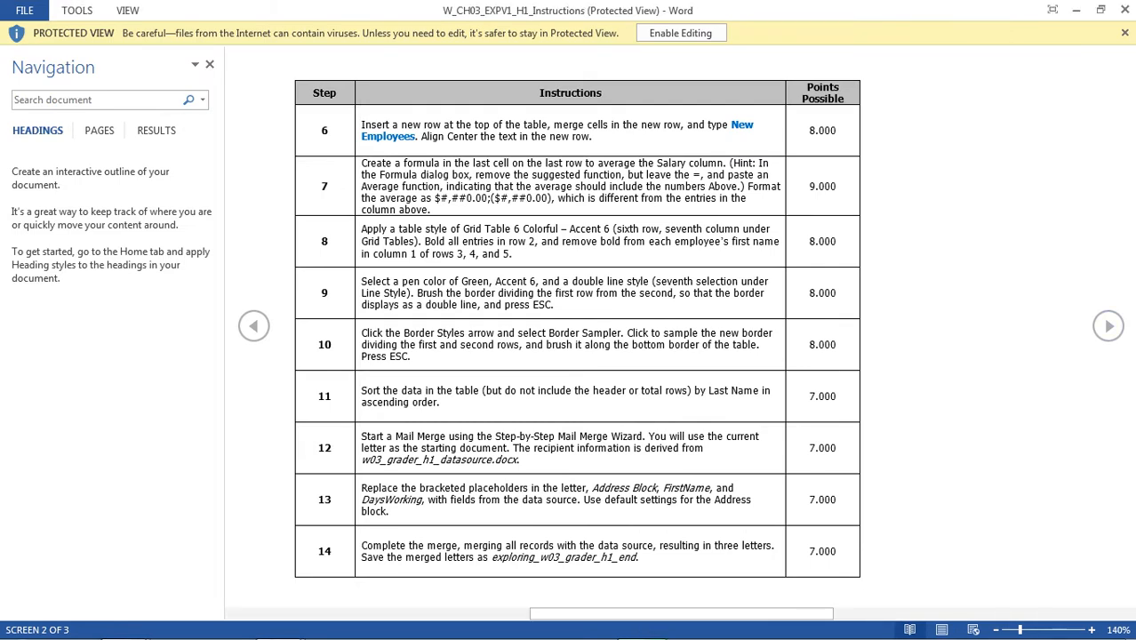
- Review the closing steps in the instructions document, highlighting the required file name exploring_w03_grader_h1_end in step 14
scroll(577, 329, down, 1)
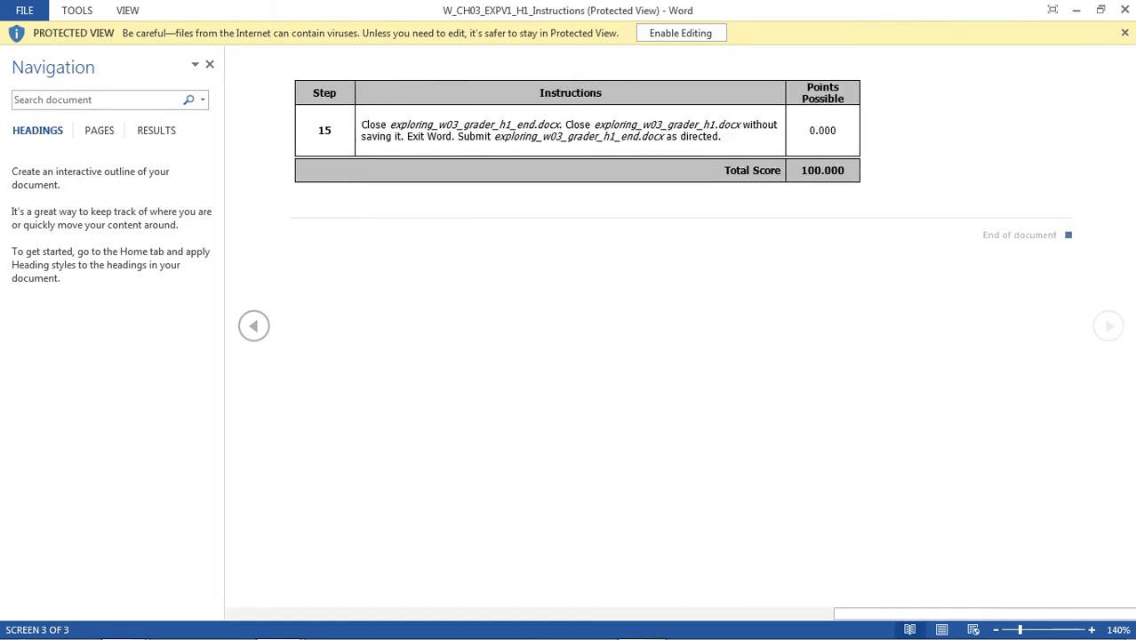
scroll(577, 329, up, 1)
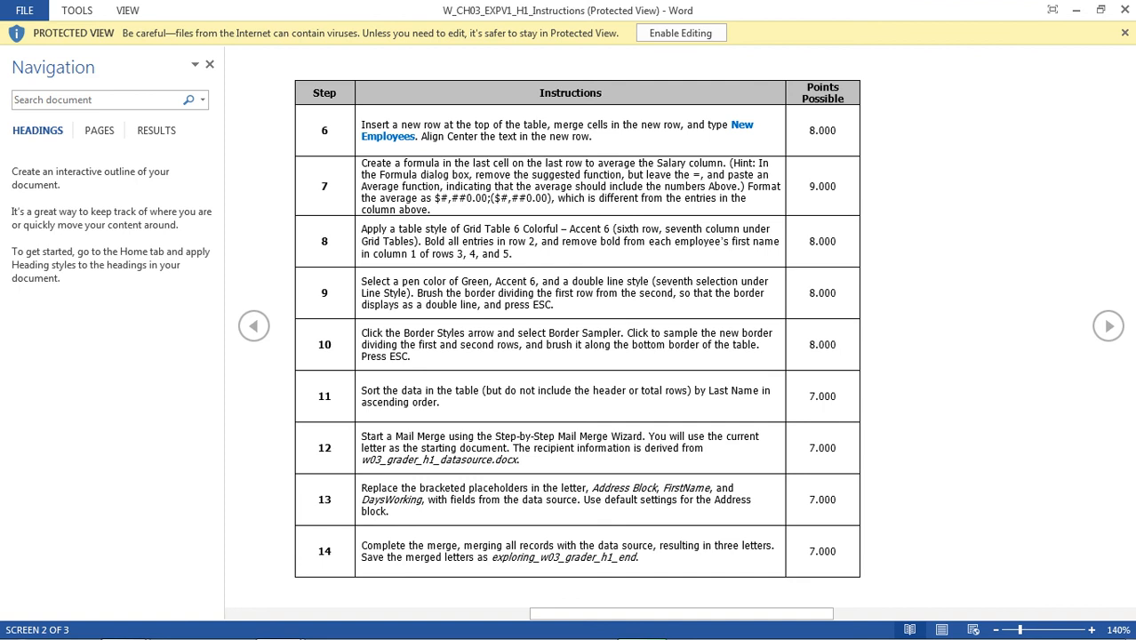
double_click(564, 557)
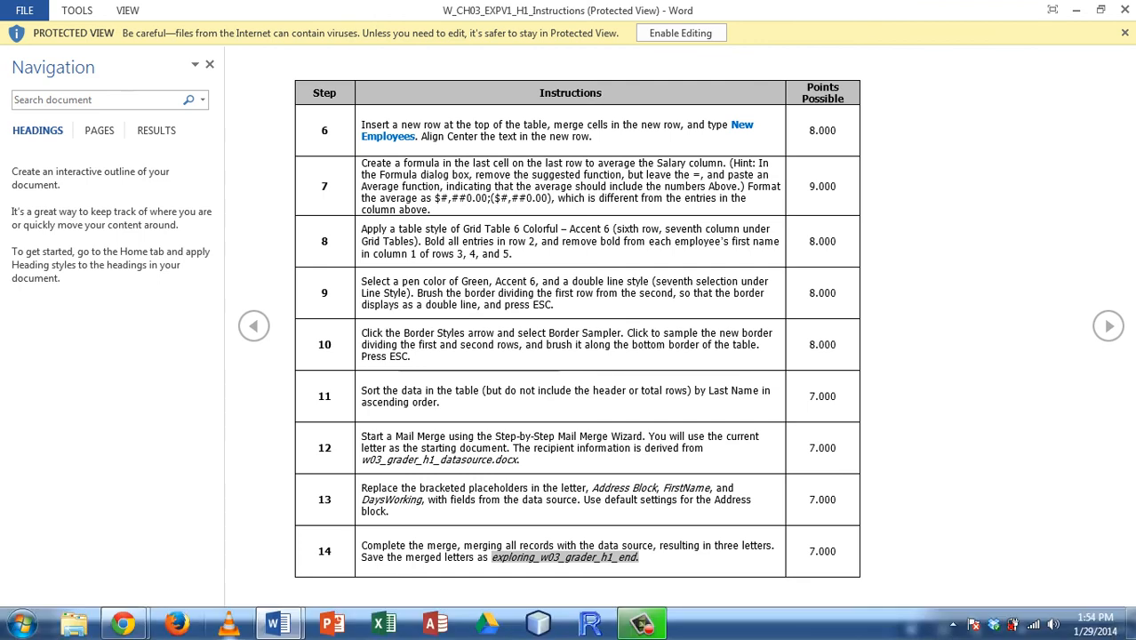
- Return to the main letter exploring_w03_grader_h1 and merge all records into a new document again
mouse_move(277, 624)
click(374, 544)
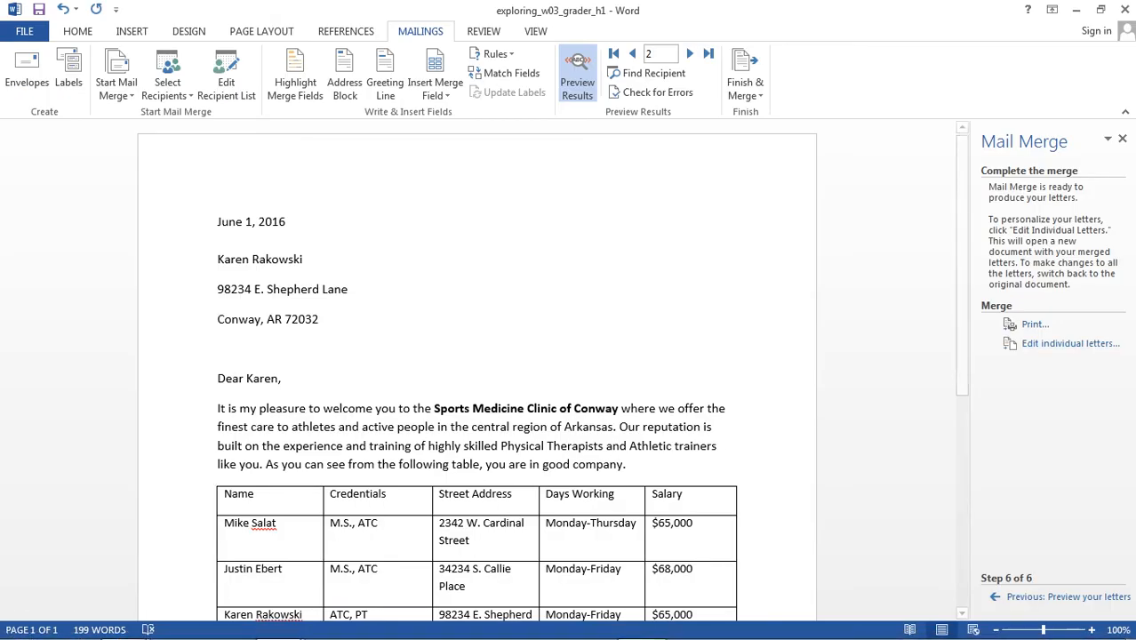
click(1040, 344)
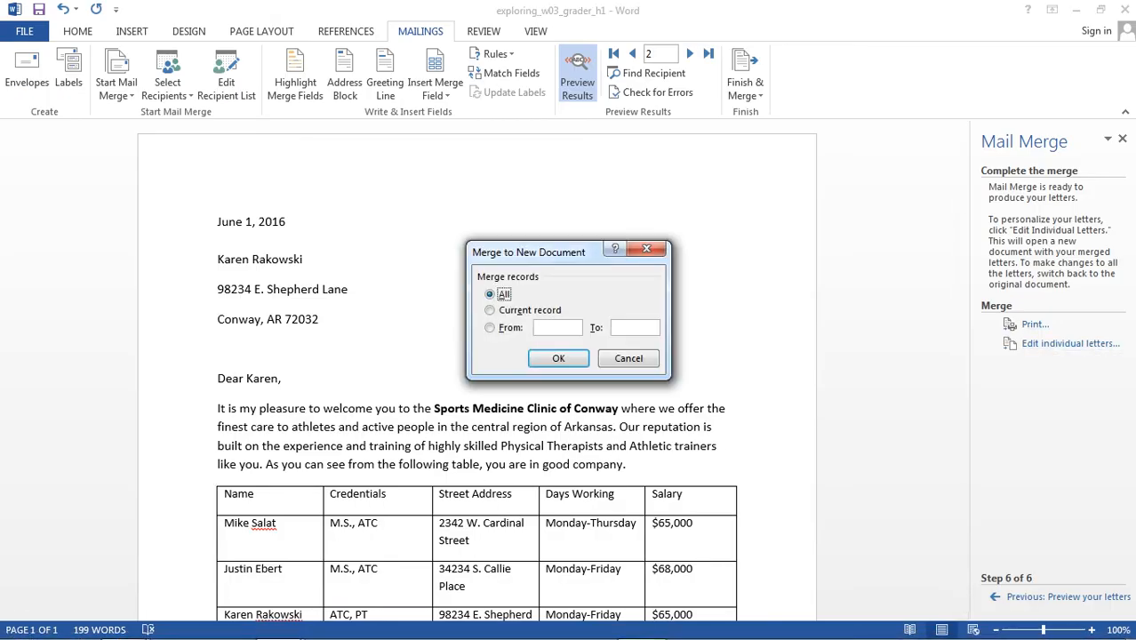
click(559, 358)
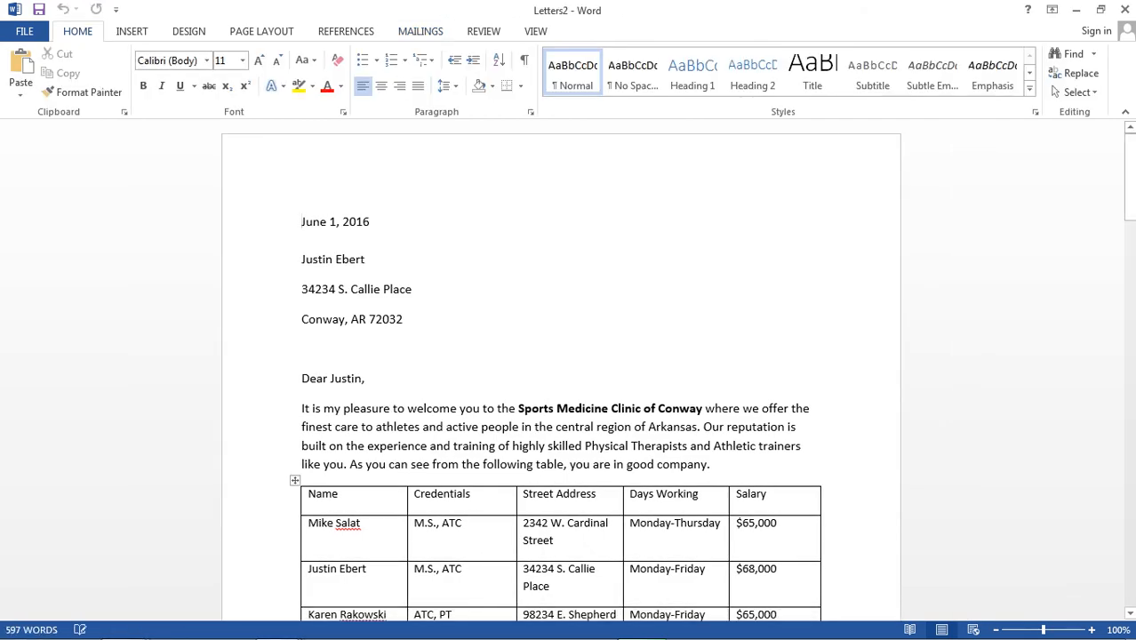
- Close the second merged letters document without saving it
mouse_move(1130, 194)
mouse_down()
mouse_move(1130, 264)
mouse_move(1130, 194)
mouse_up()
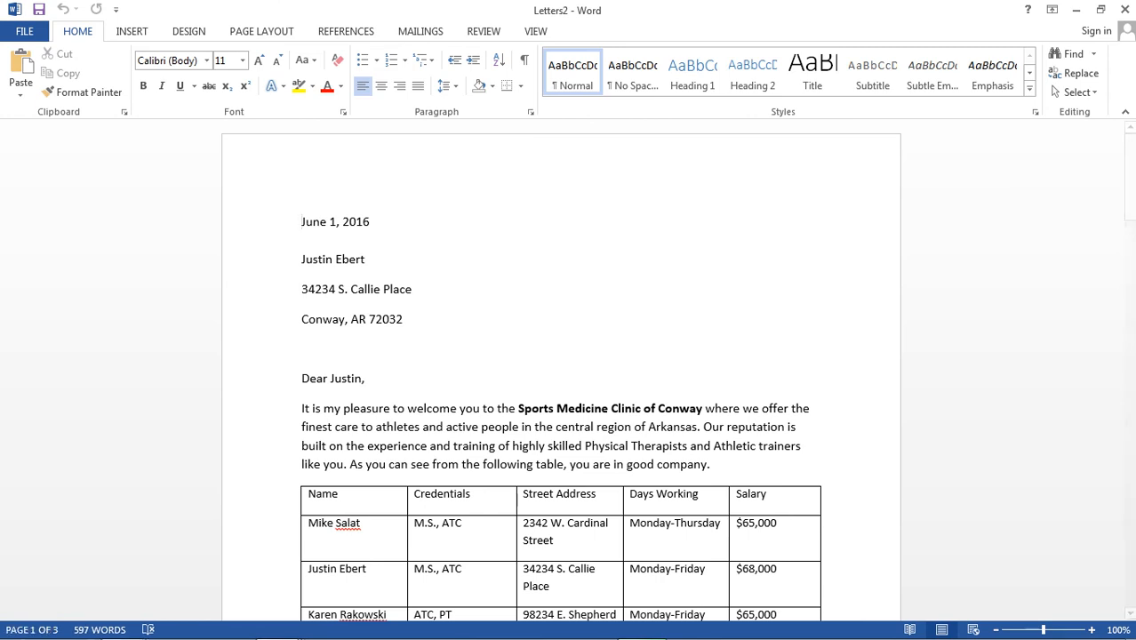
click(1125, 9)
click(569, 361)
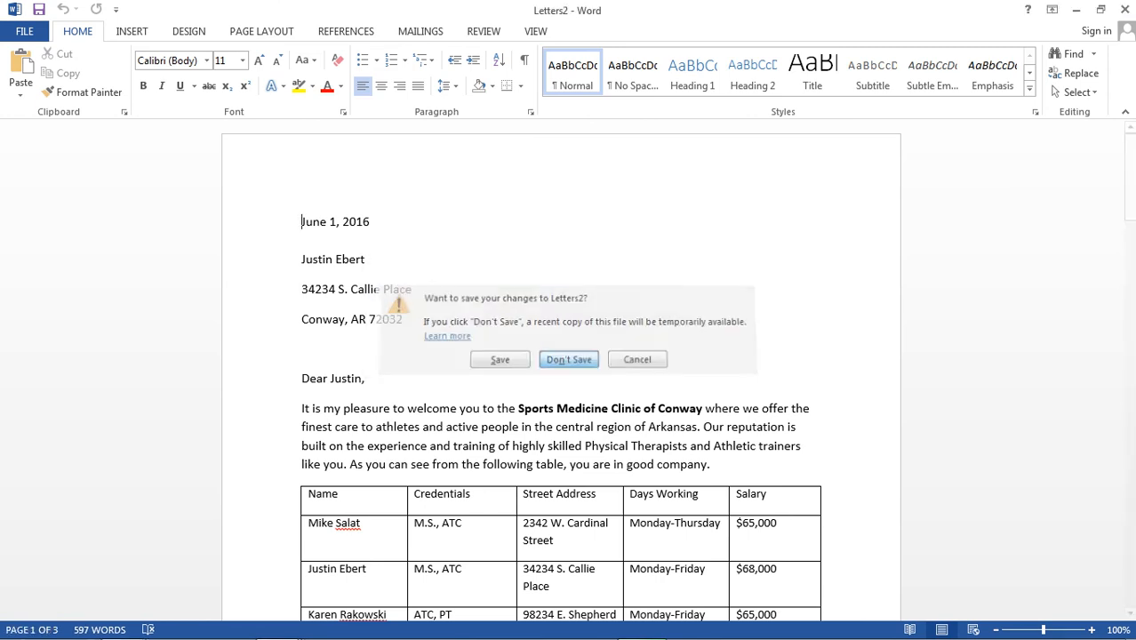